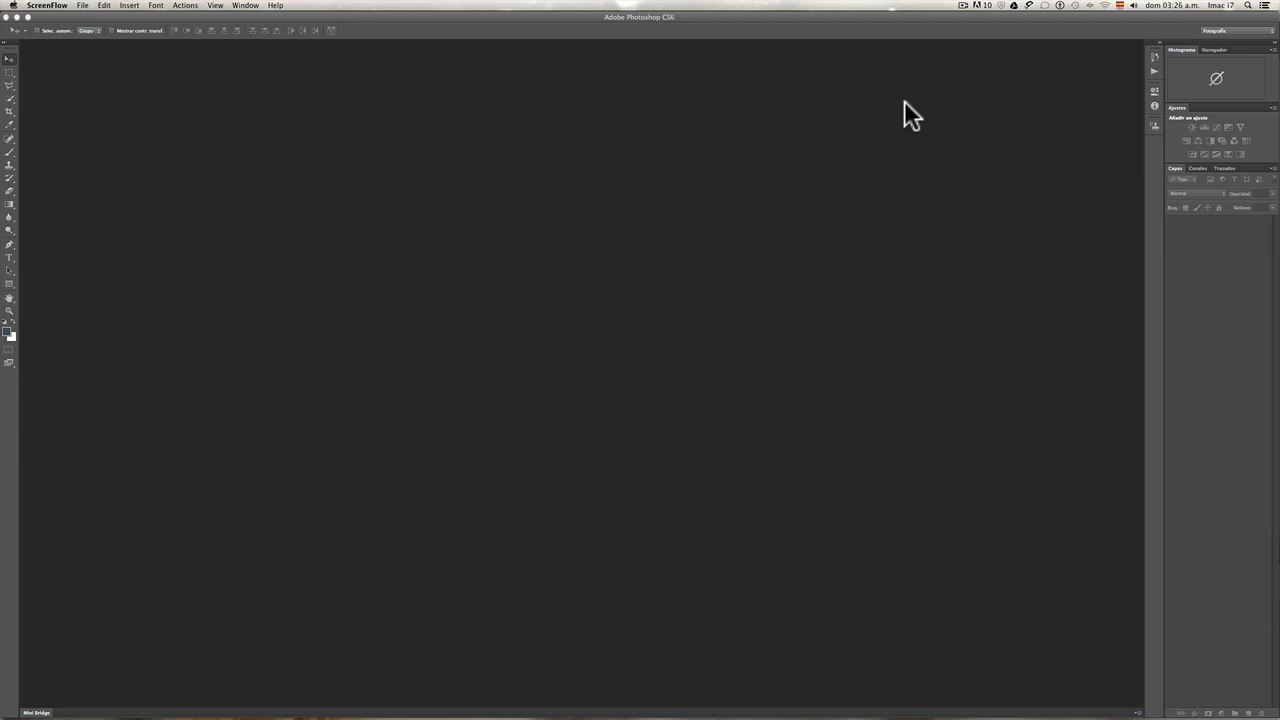
# Step: Bring the empty Photoshop CS6 workspace to the front
pyautogui.click(778, 30)
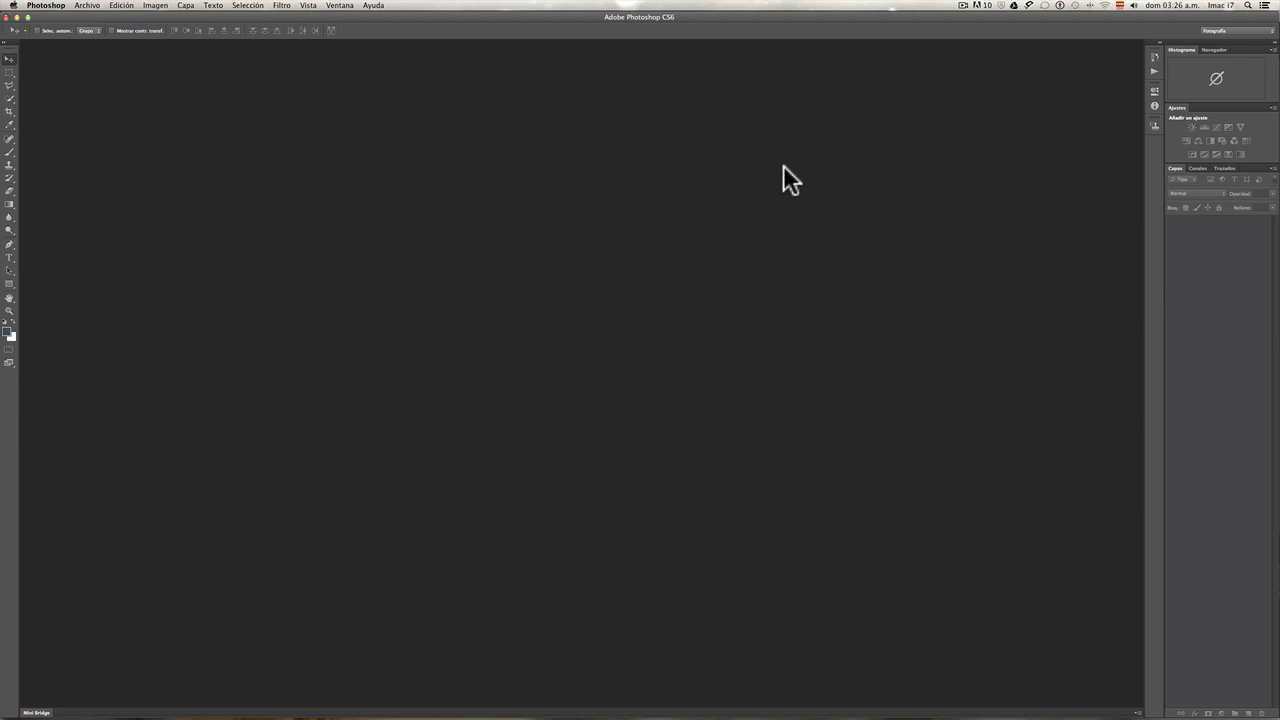
# Step: Browse in Bridge to the Ligtroom 4 > Fotografias > PSD folder to list its files
pyautogui.click(87, 6)
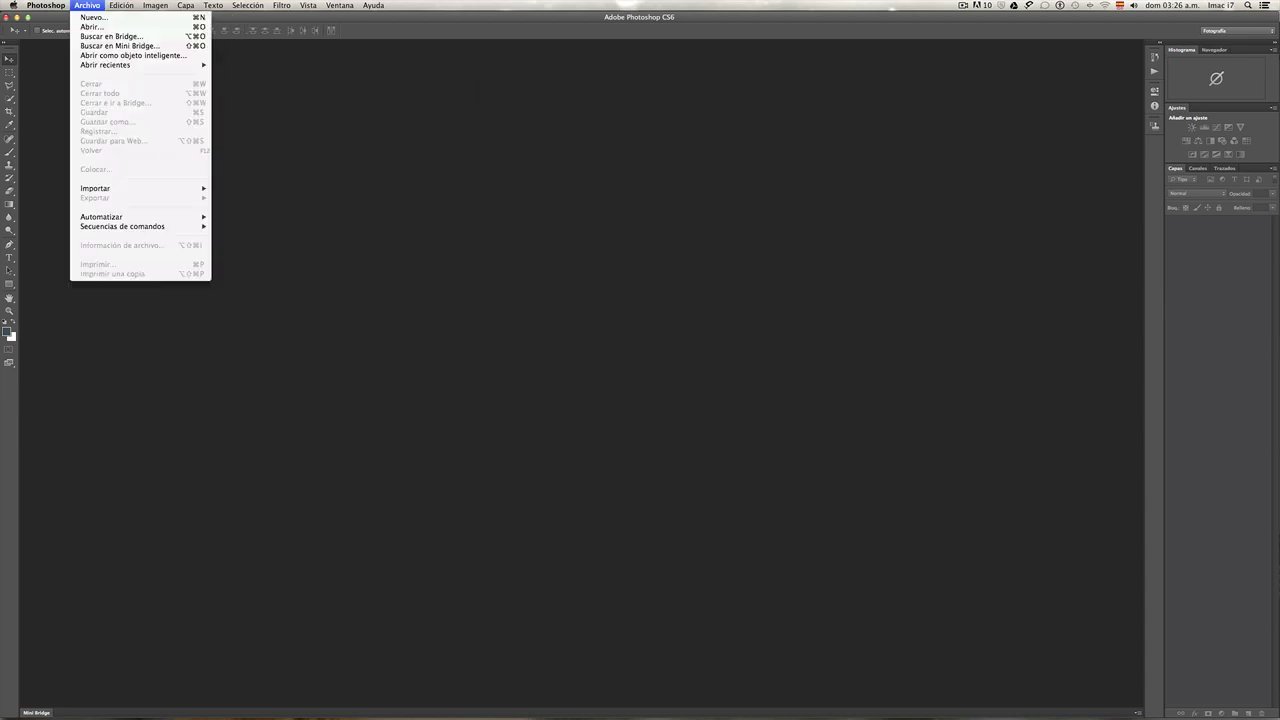
pyautogui.click(103, 35)
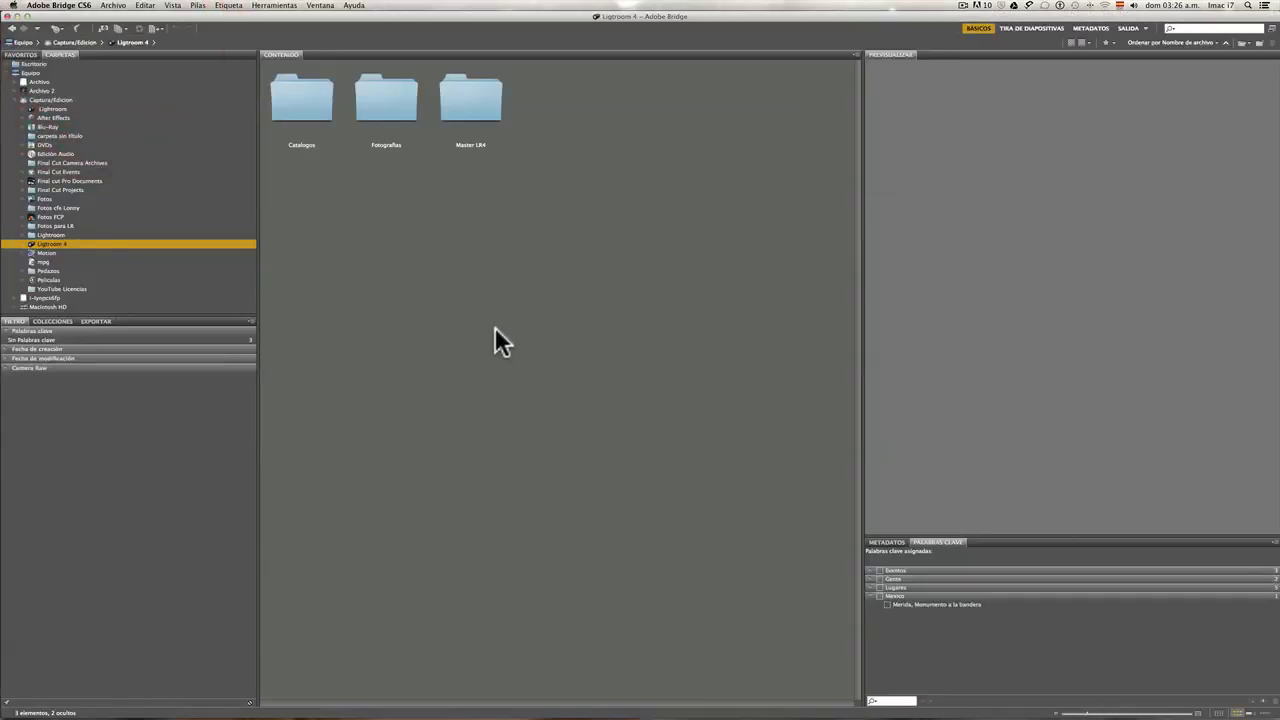
pyautogui.click(22, 244)
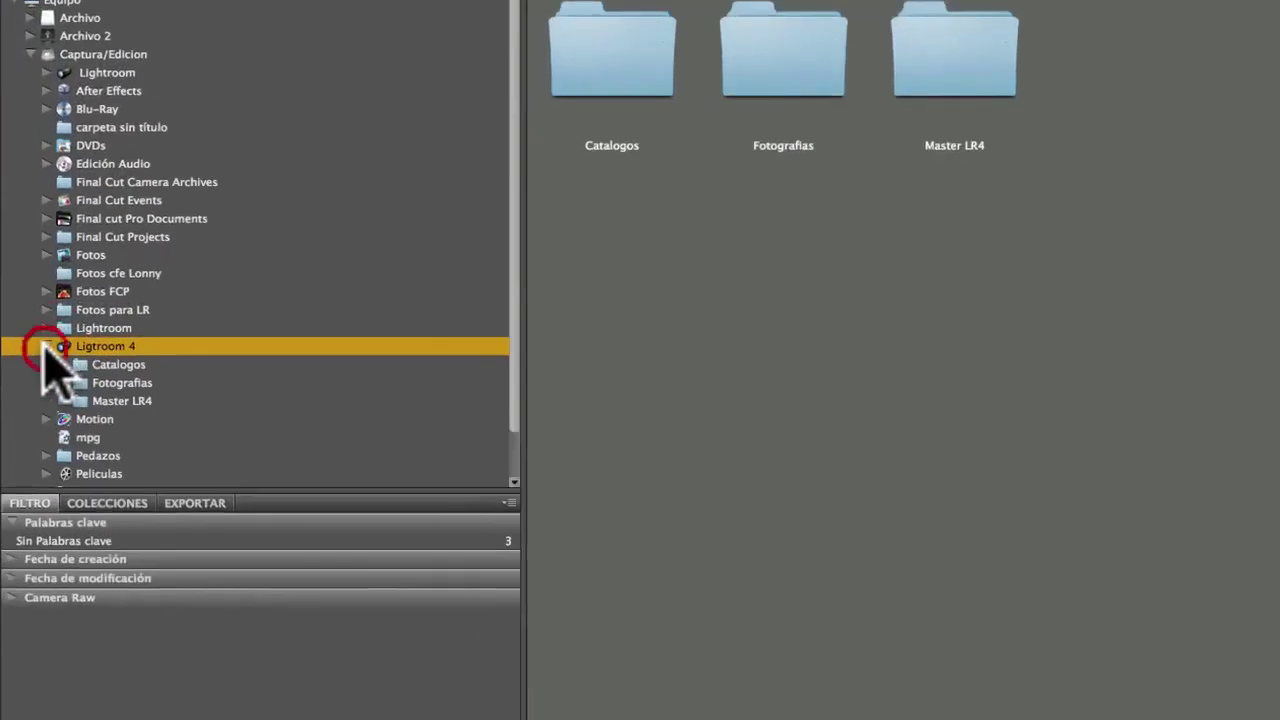
pyautogui.click(70, 417)
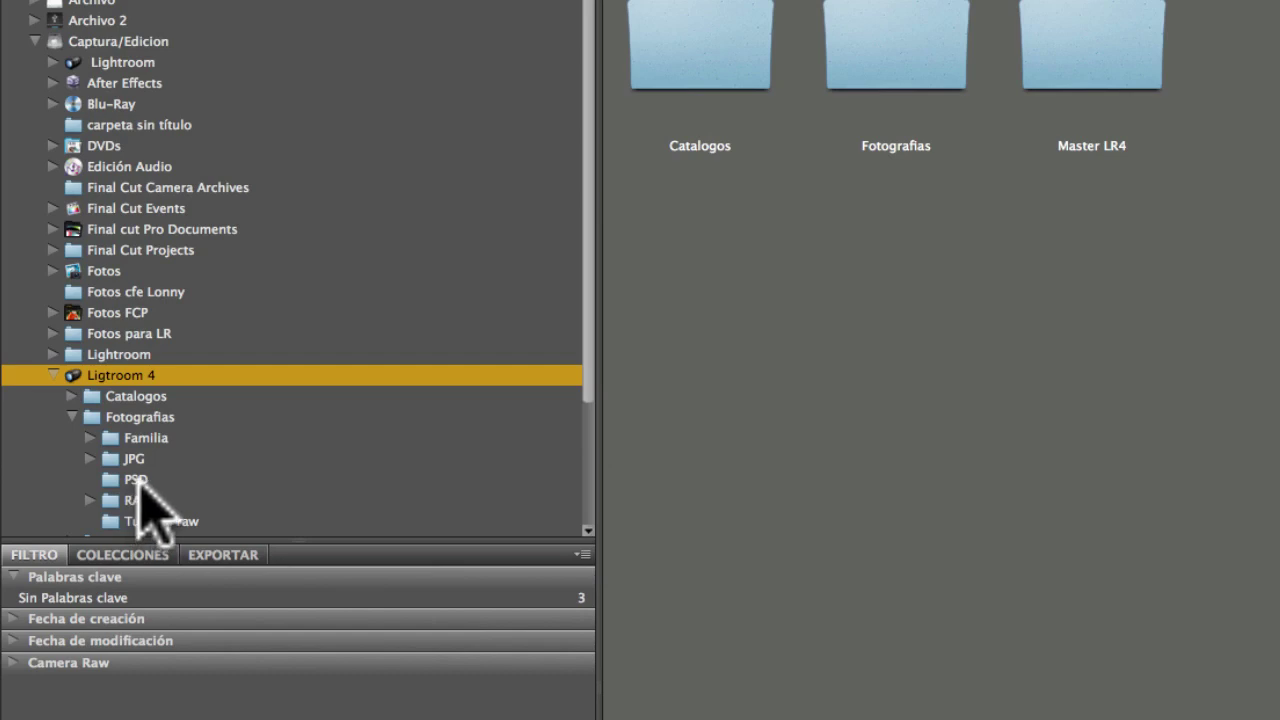
pyautogui.click(137, 479)
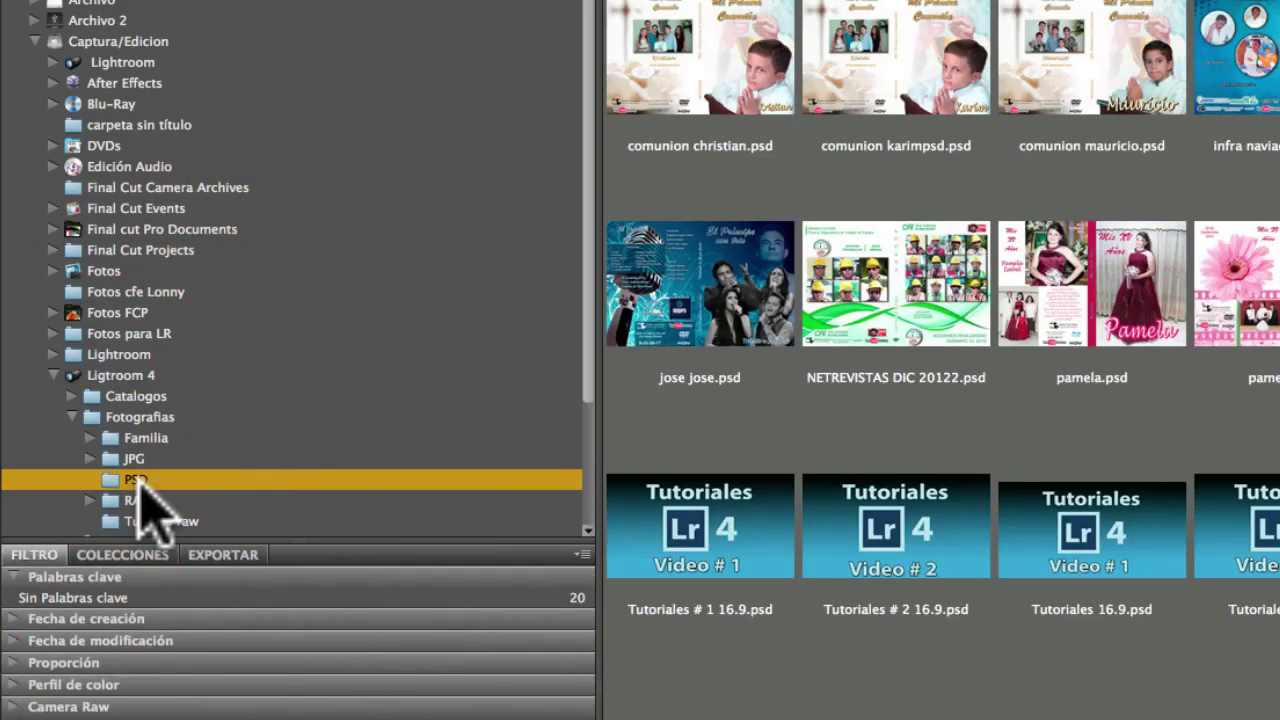
# Step: Open Tutoriales # 1 16.9.psd and dismiss the missing-profile notices
pyautogui.doubleClick(705, 558)
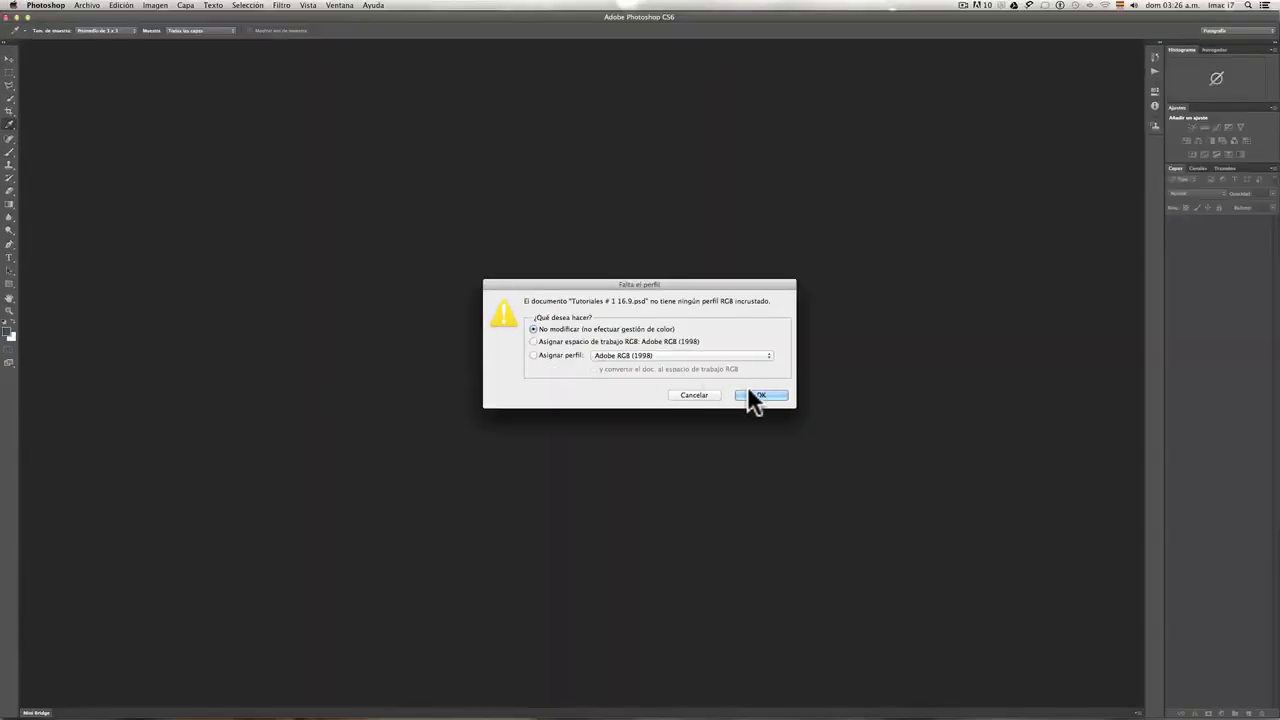
pyautogui.click(750, 394)
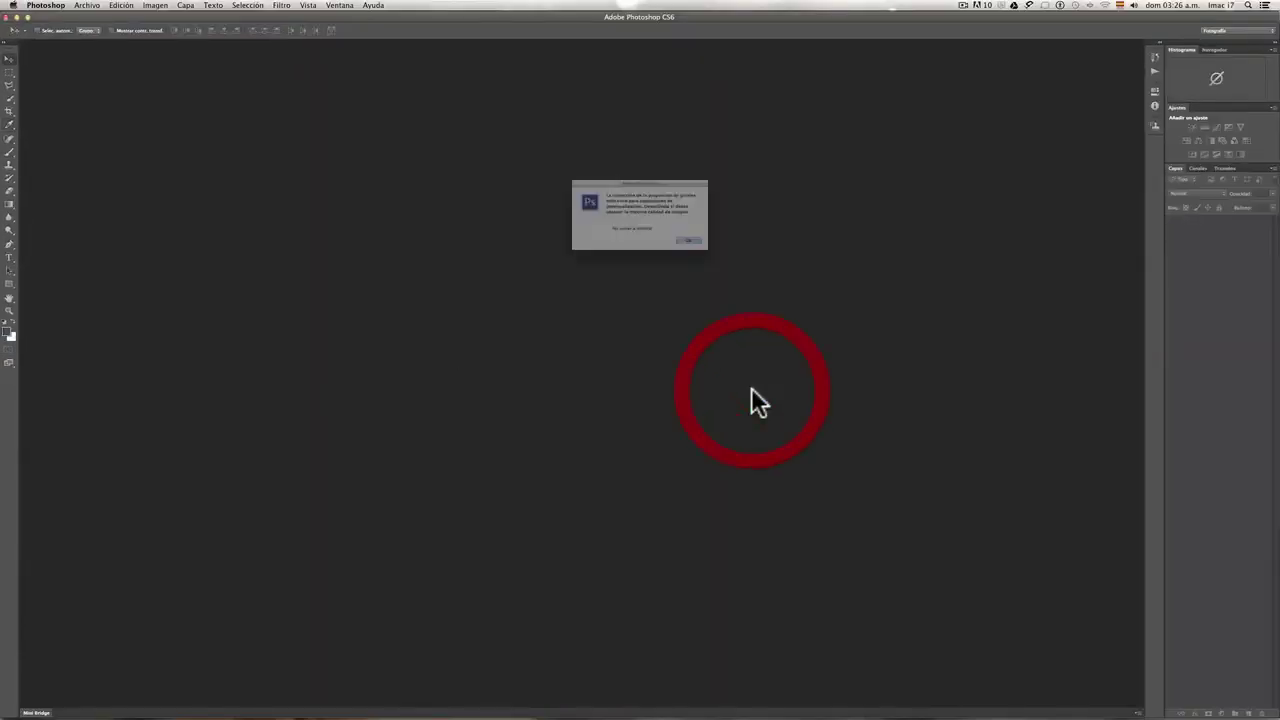
pyautogui.click(714, 250)
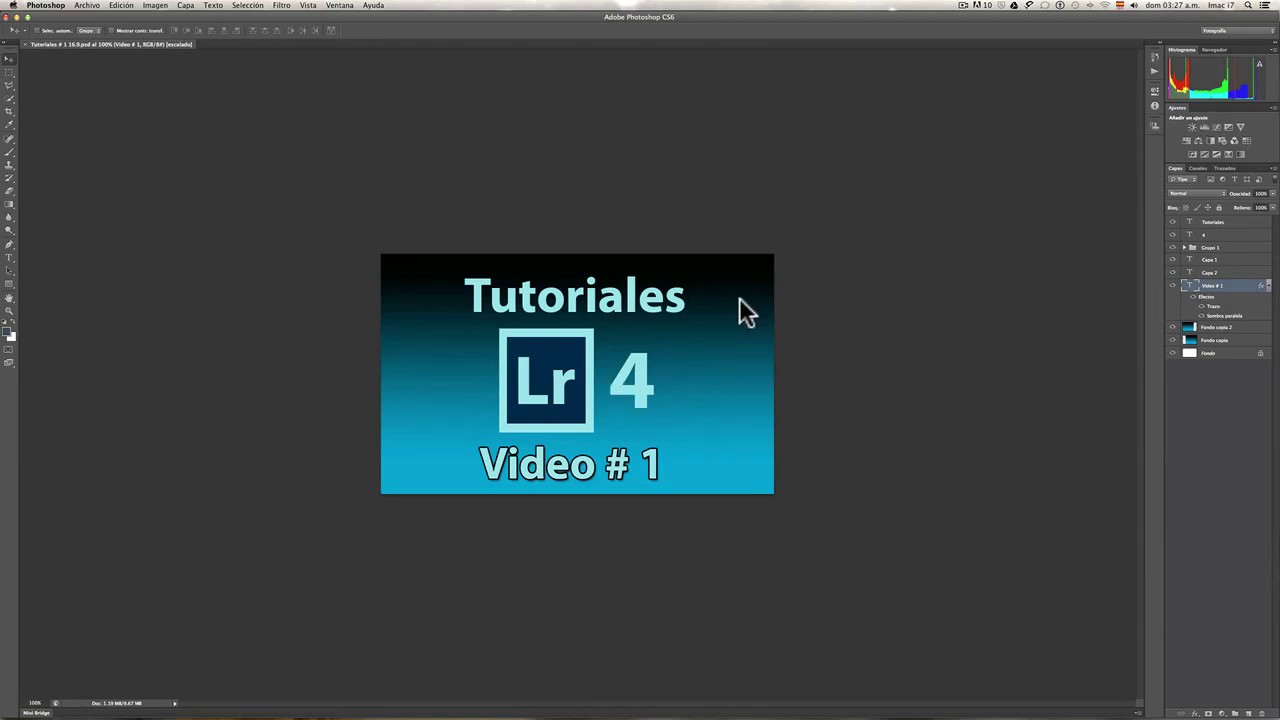
# Step: Collapse the Histograma and Ajustes panels, leaving the Capas layer list expanded
pyautogui.doubleClick(1181, 48)
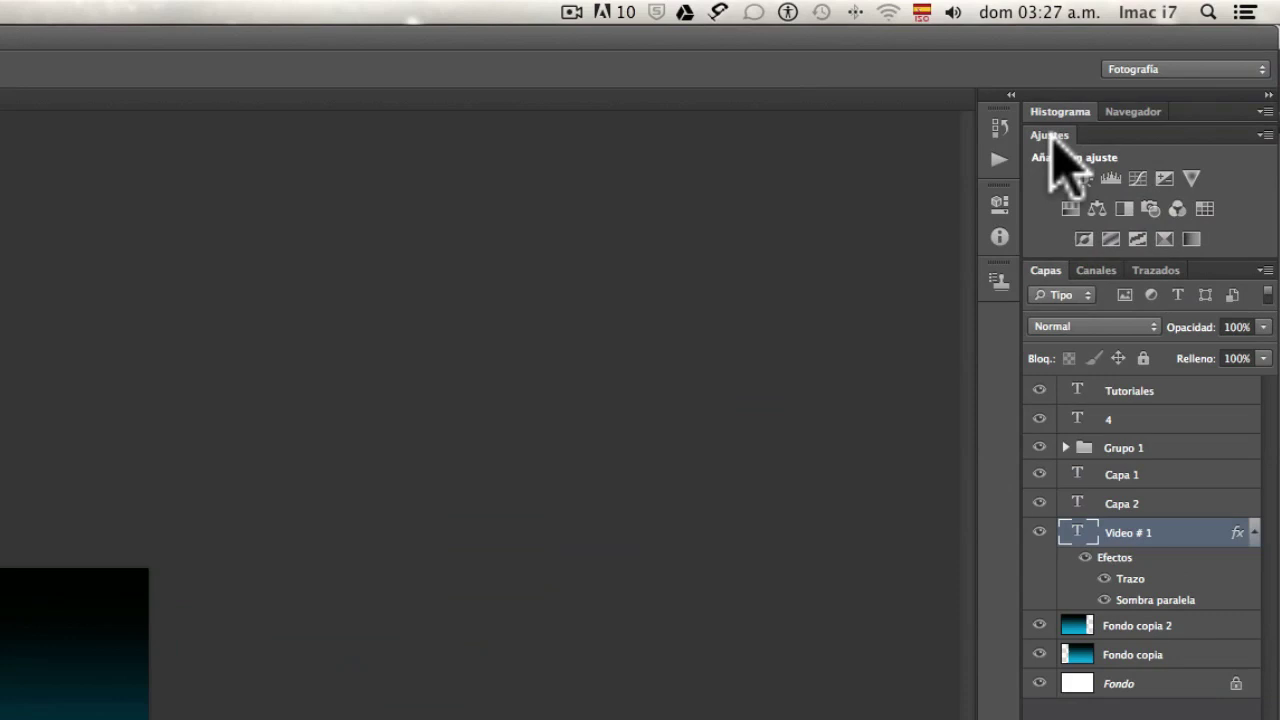
pyautogui.doubleClick(1050, 135)
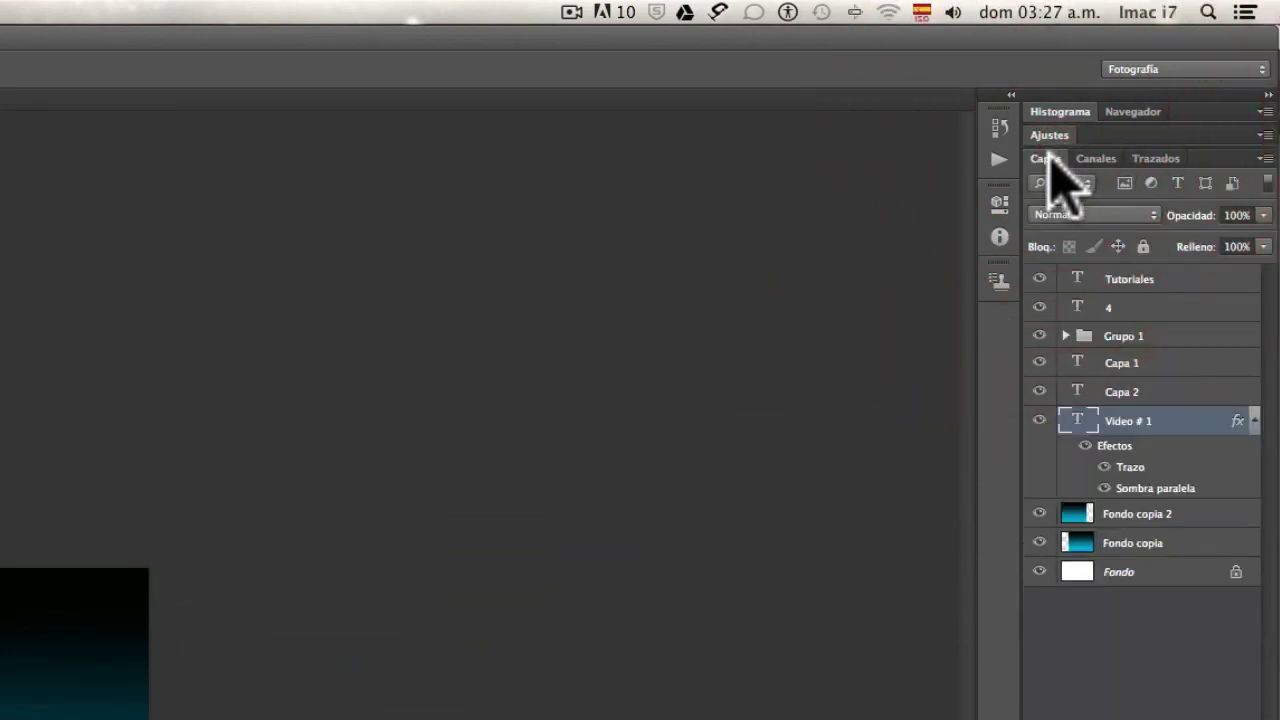
pyautogui.doubleClick(1045, 158)
pyautogui.doubleClick(1045, 158)
# Step: Switch the Capas panel to Miniaturas grandes (large layer thumbnails)
pyautogui.rightClick(1119, 652)
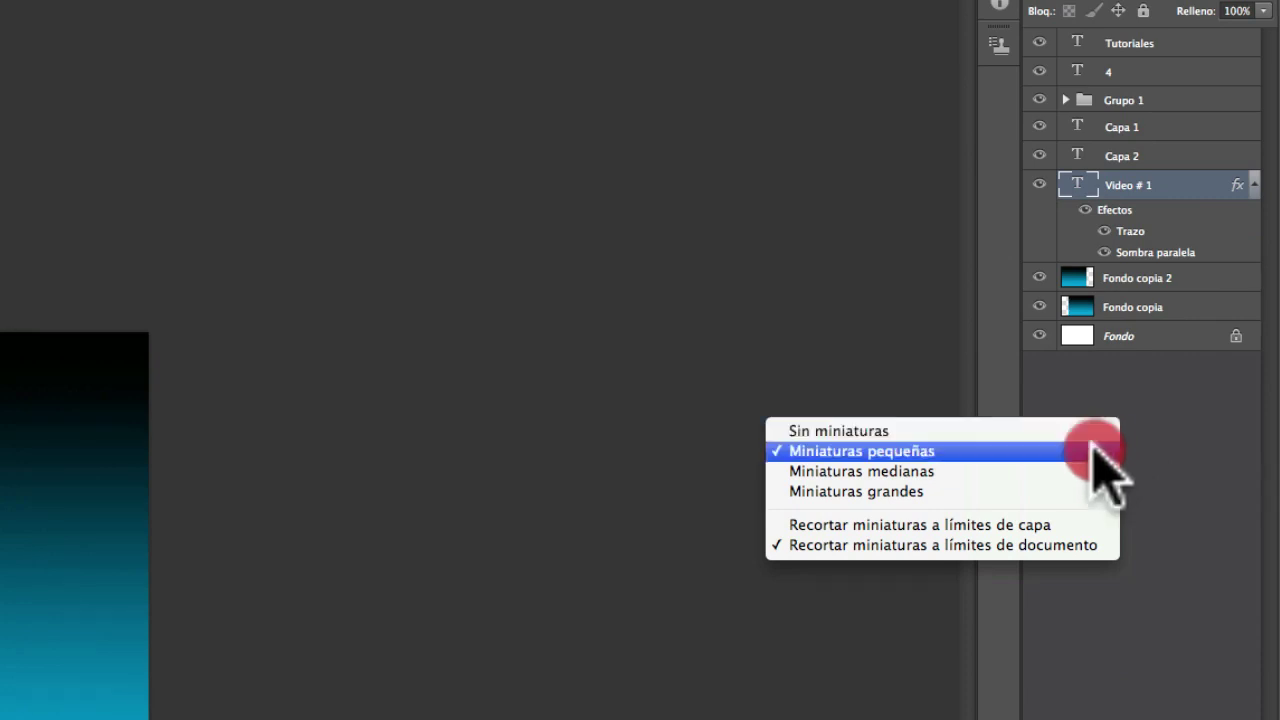
pyautogui.click(1040, 492)
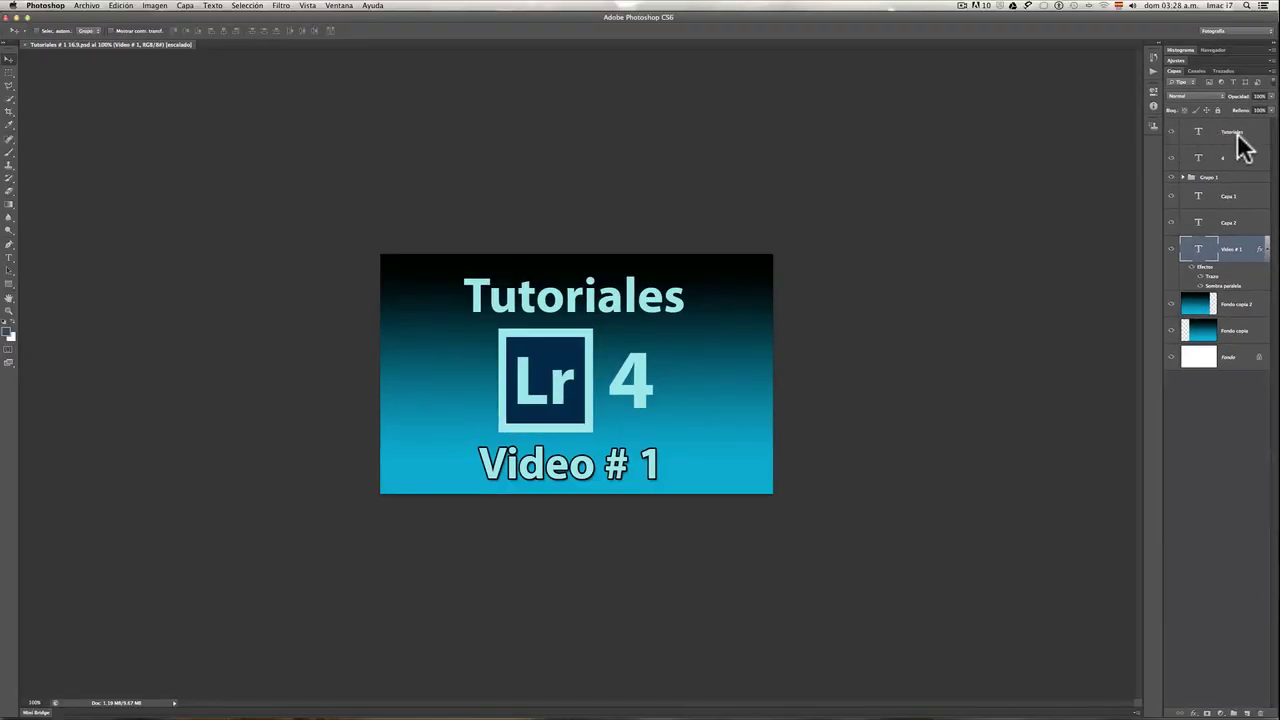
# Step: Hide the Tutoriales and 4 text layers and expand Grupo 1's layer list
pyautogui.click(1169, 131)
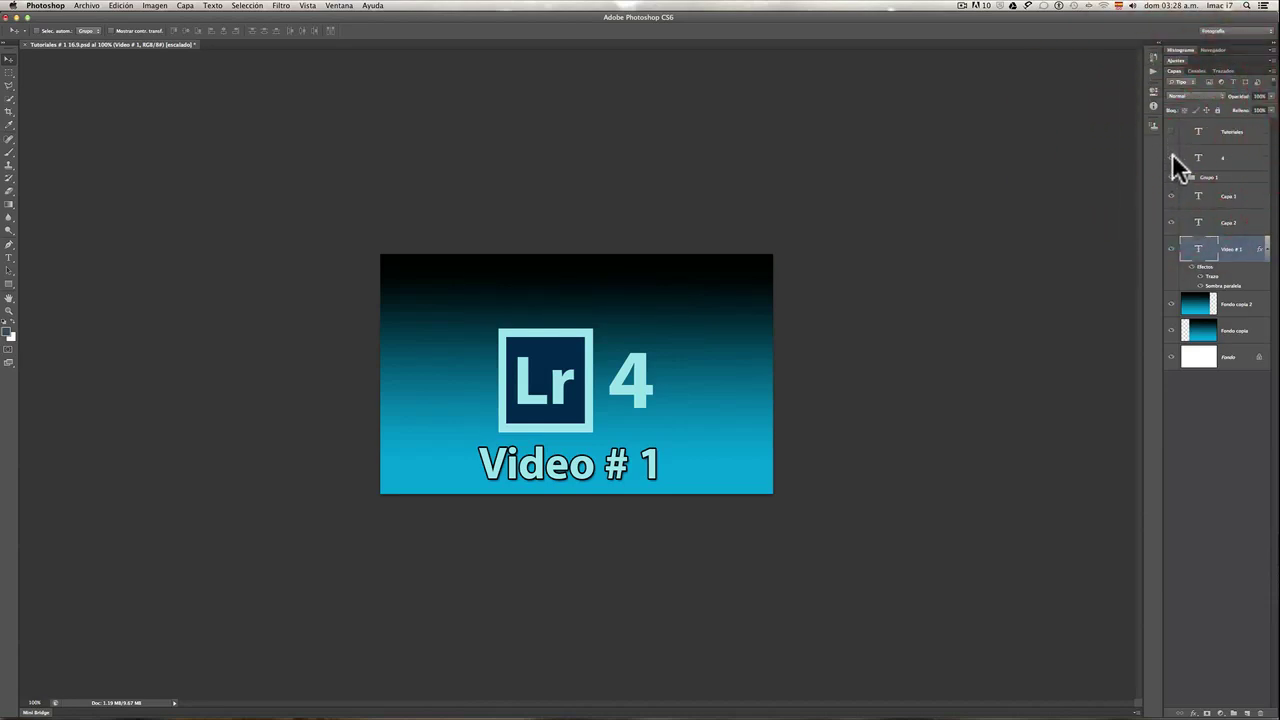
pyautogui.click(1172, 156)
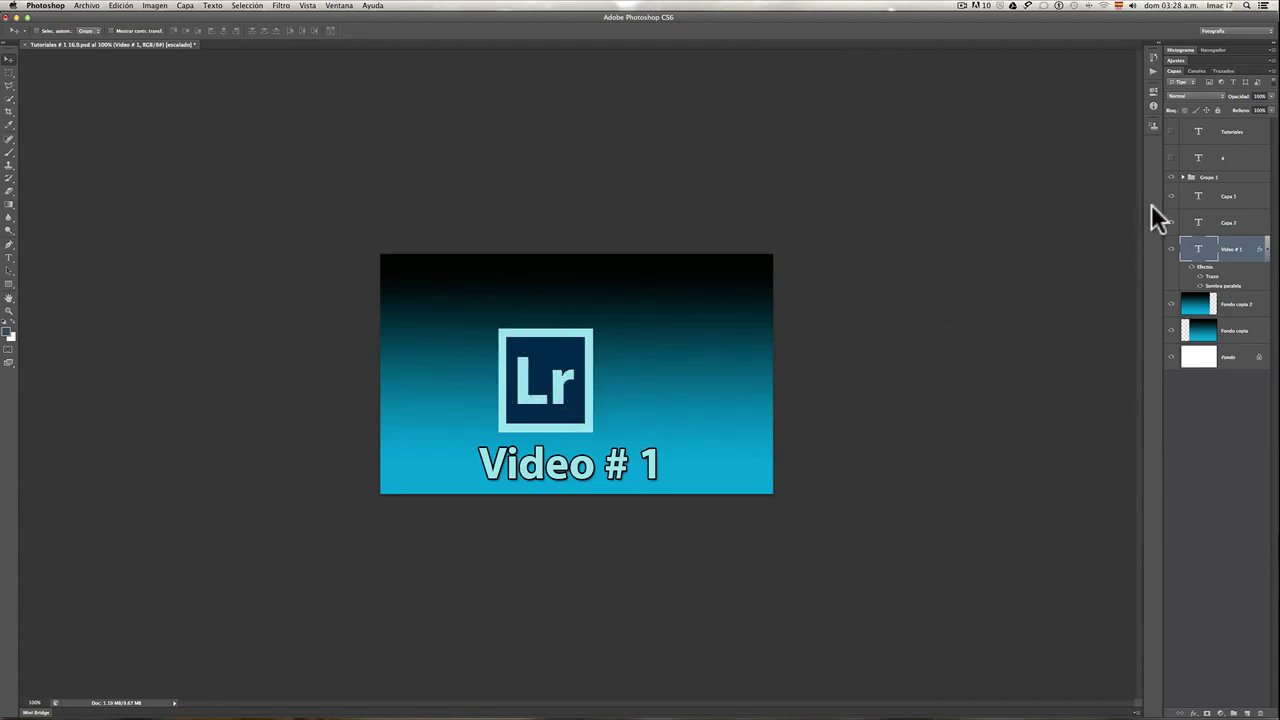
pyautogui.click(1184, 177)
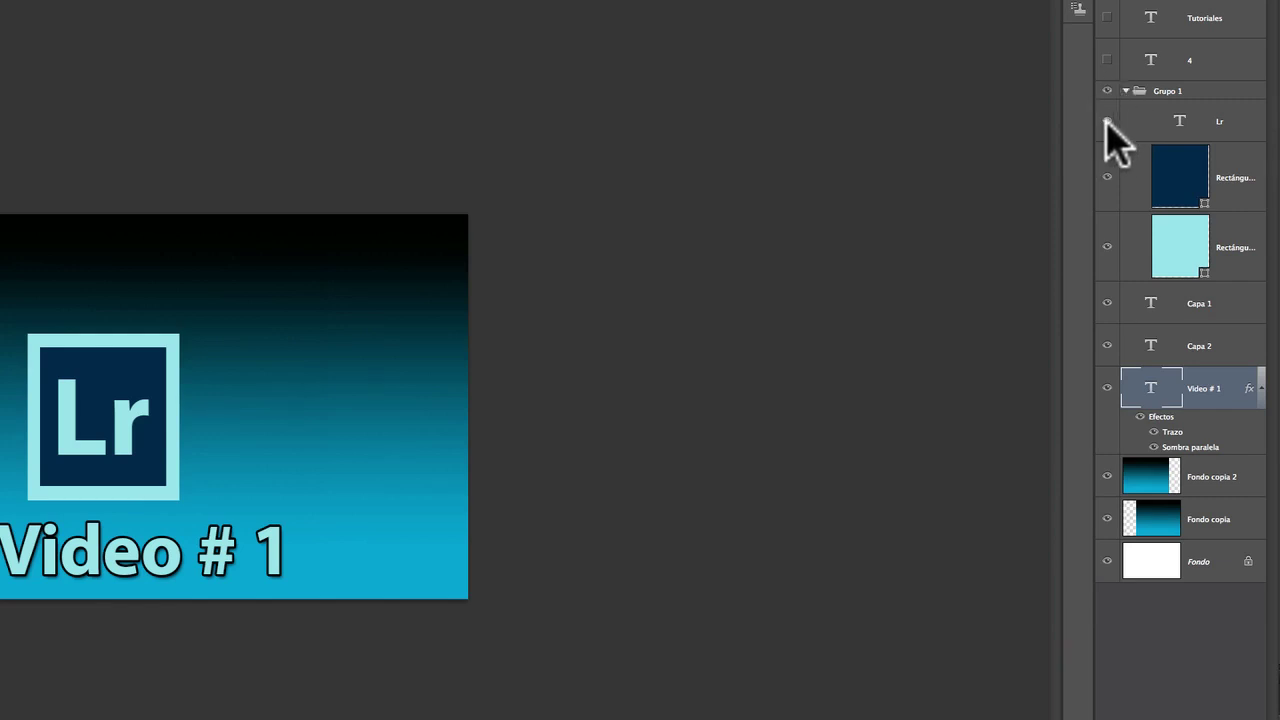
# Step: Hide and then re-show the Lr letters and both Rectángulo layers of the logo
pyautogui.click(1106, 120)
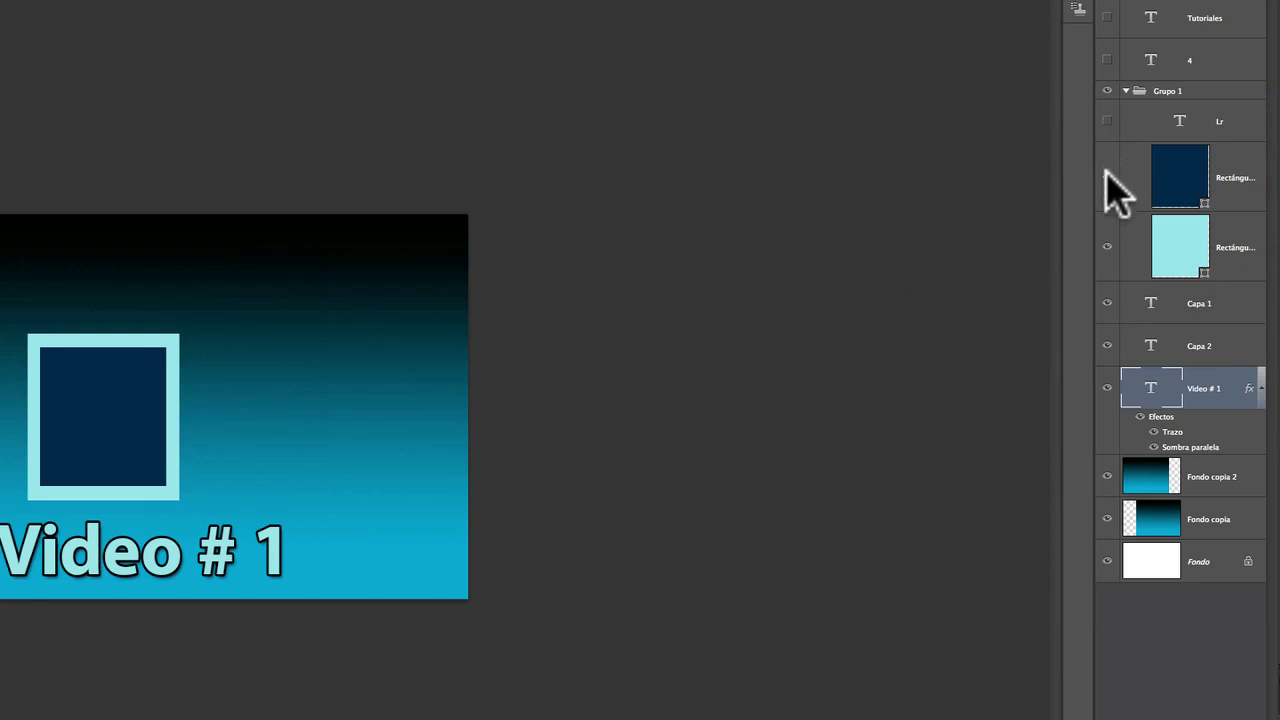
pyautogui.click(1106, 176)
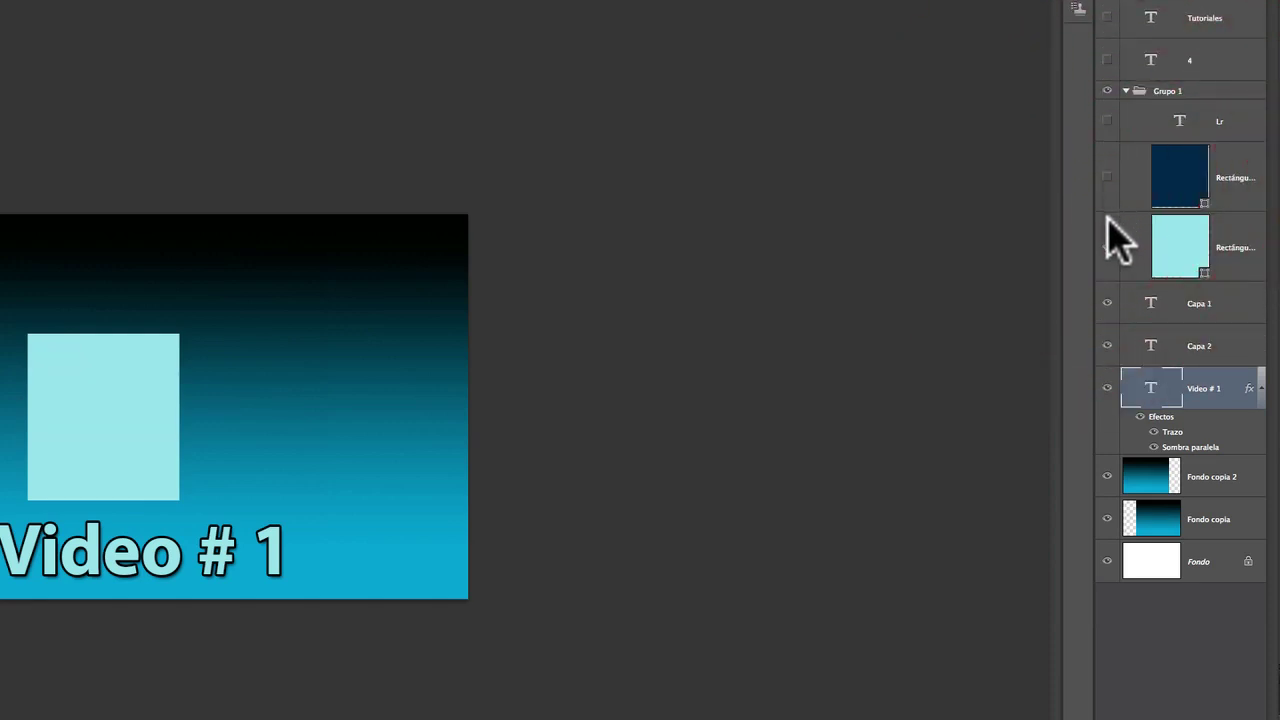
pyautogui.click(1107, 247)
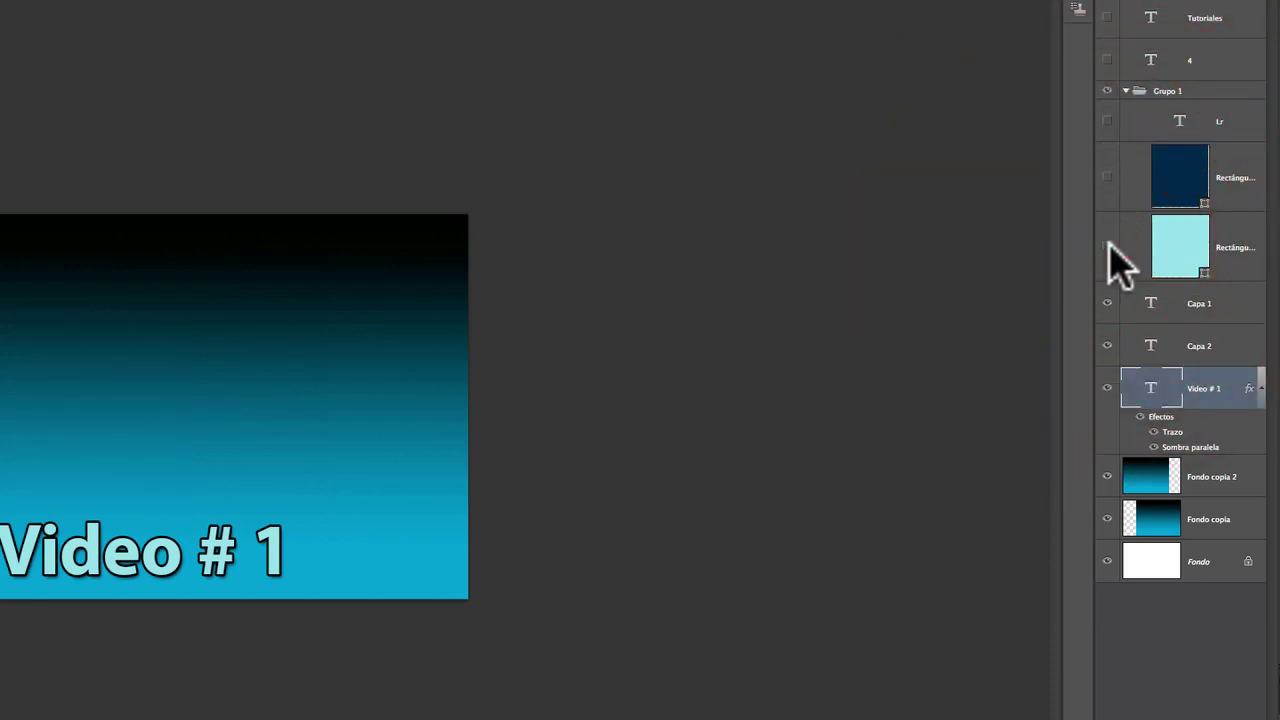
pyautogui.click(1107, 247)
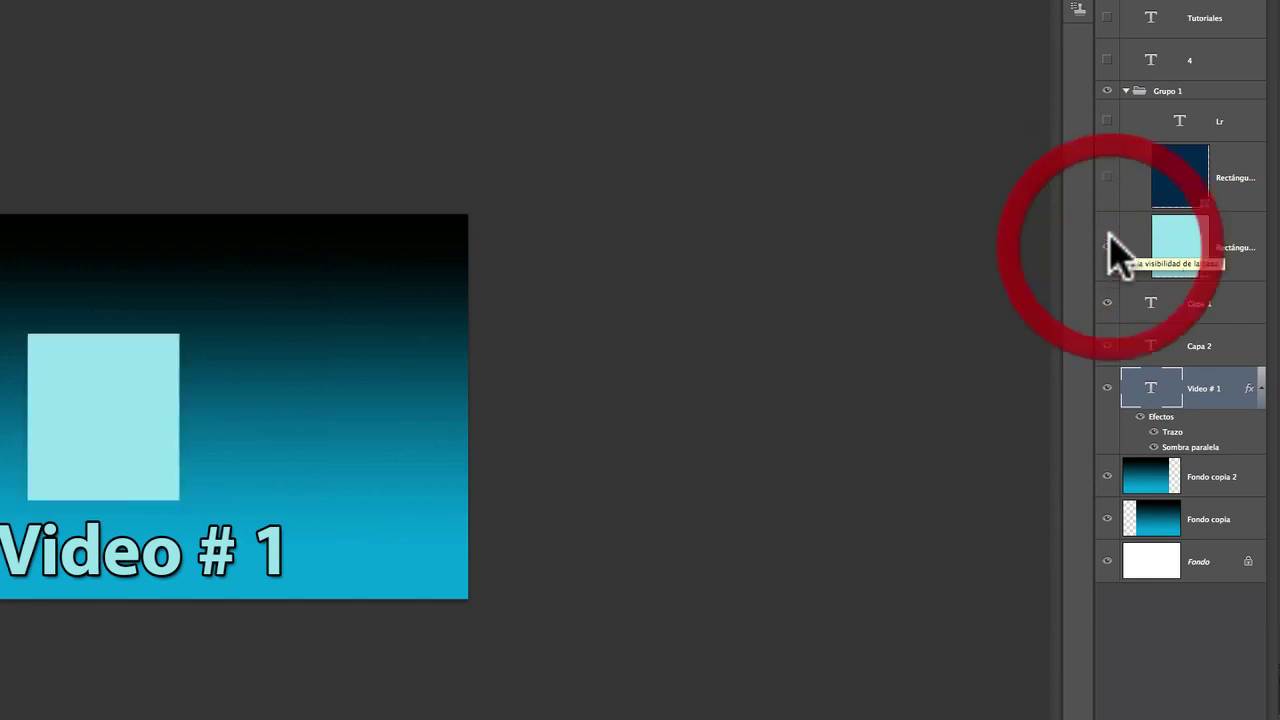
pyautogui.click(1107, 177)
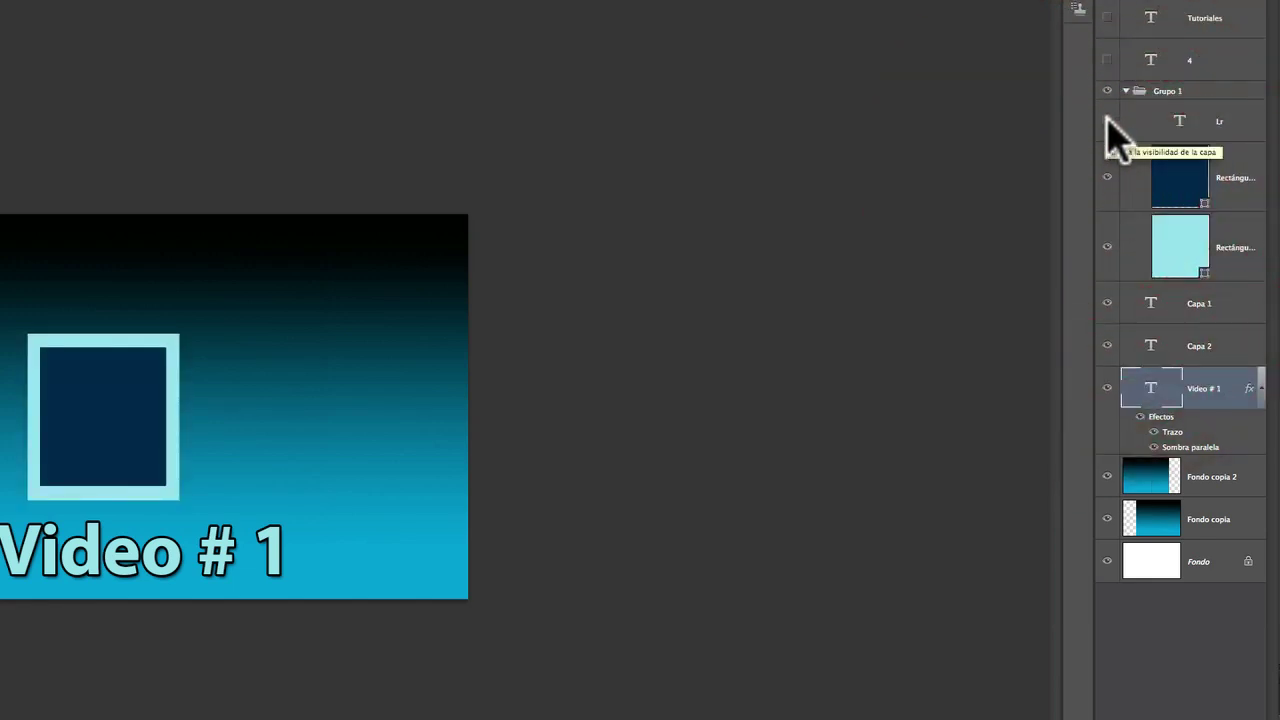
pyautogui.click(1107, 120)
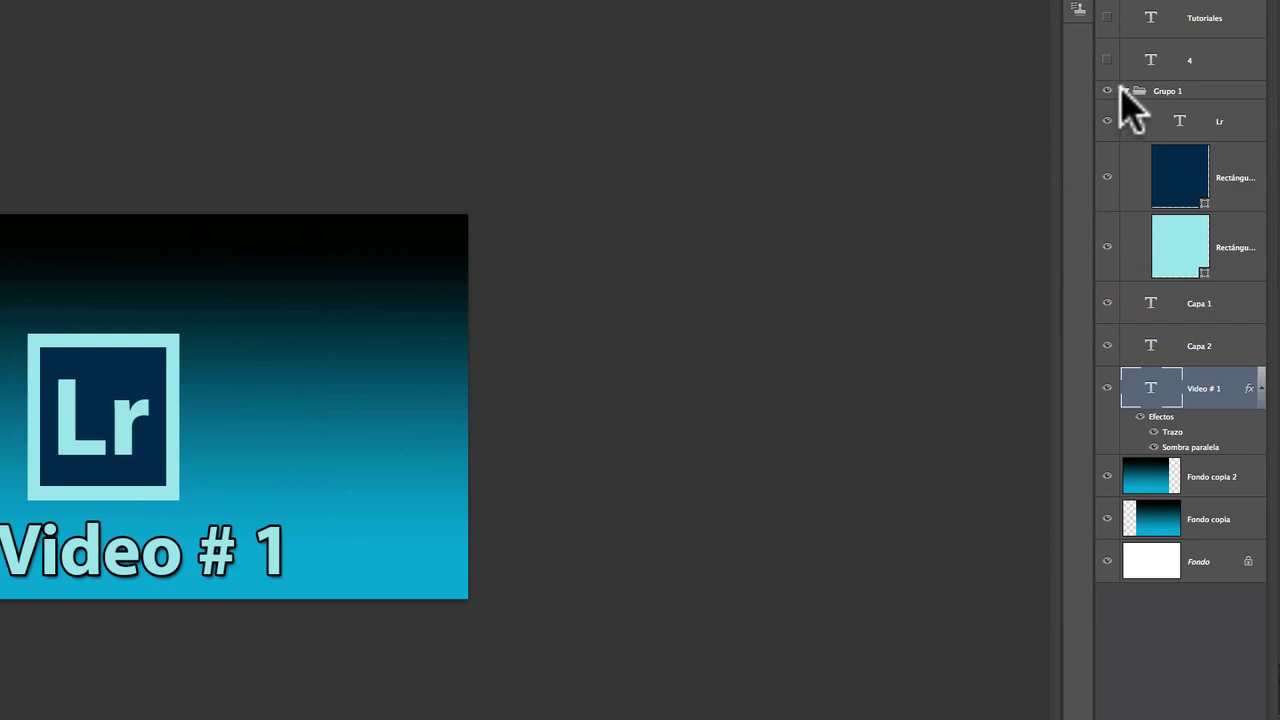
# Step: Fold Grupo 1, toggle the whole Lr logo group off and on, then expand it again
pyautogui.click(1124, 91)
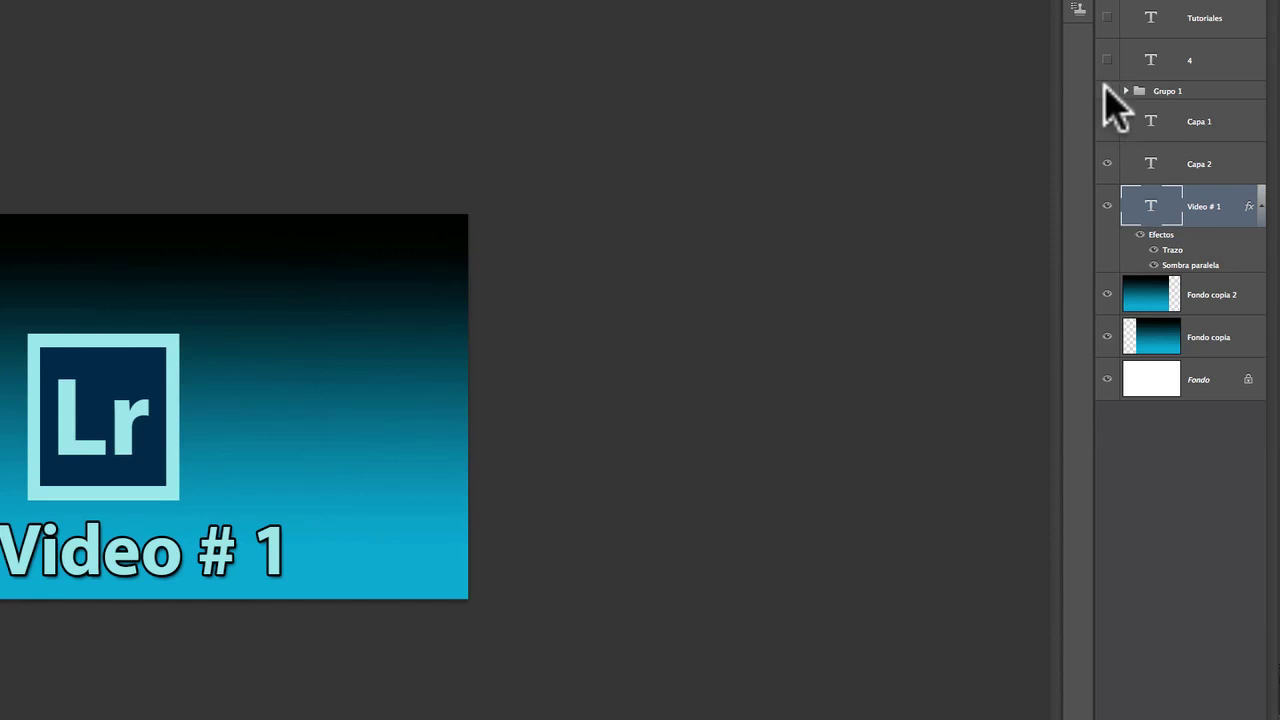
pyautogui.click(1106, 90)
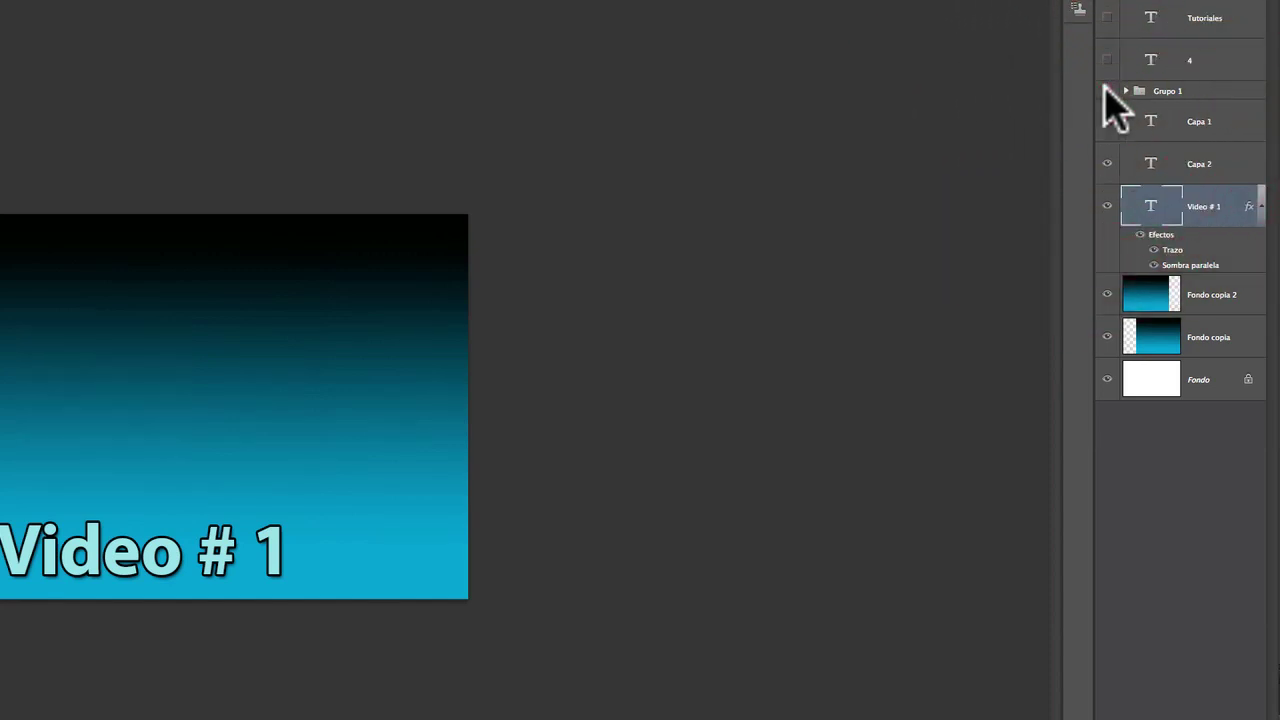
pyautogui.click(1106, 90)
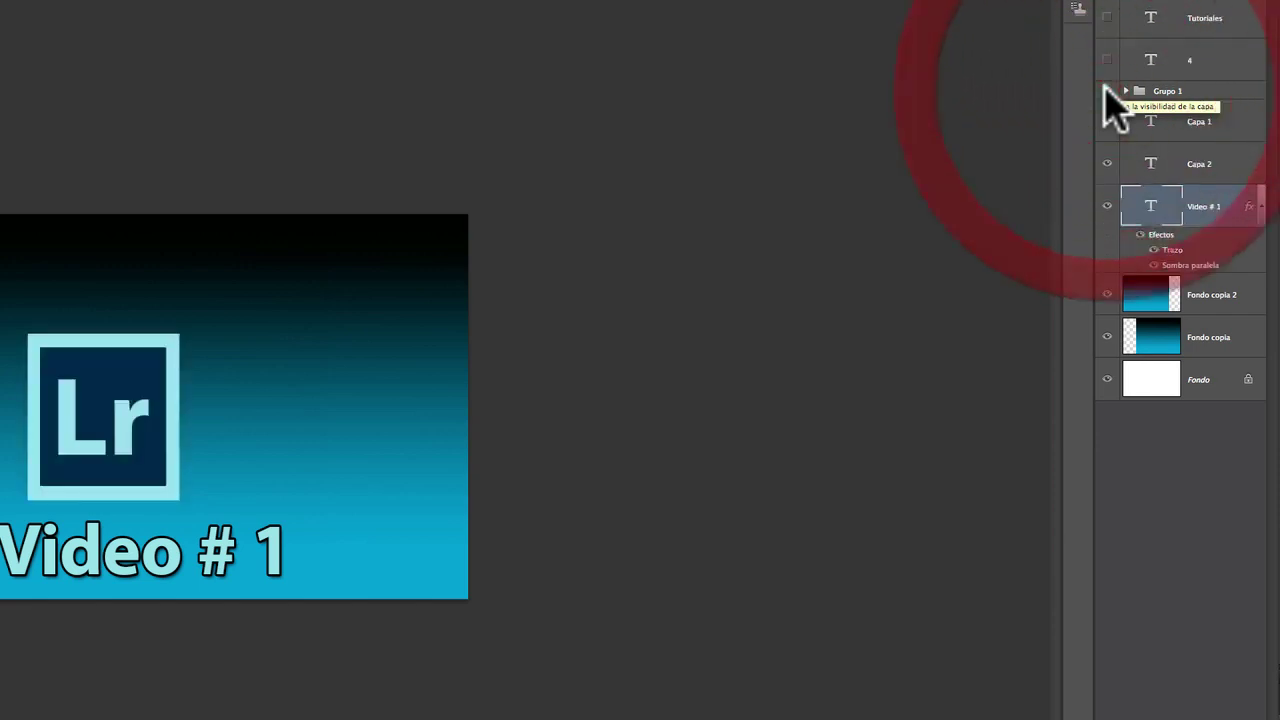
pyautogui.click(1124, 91)
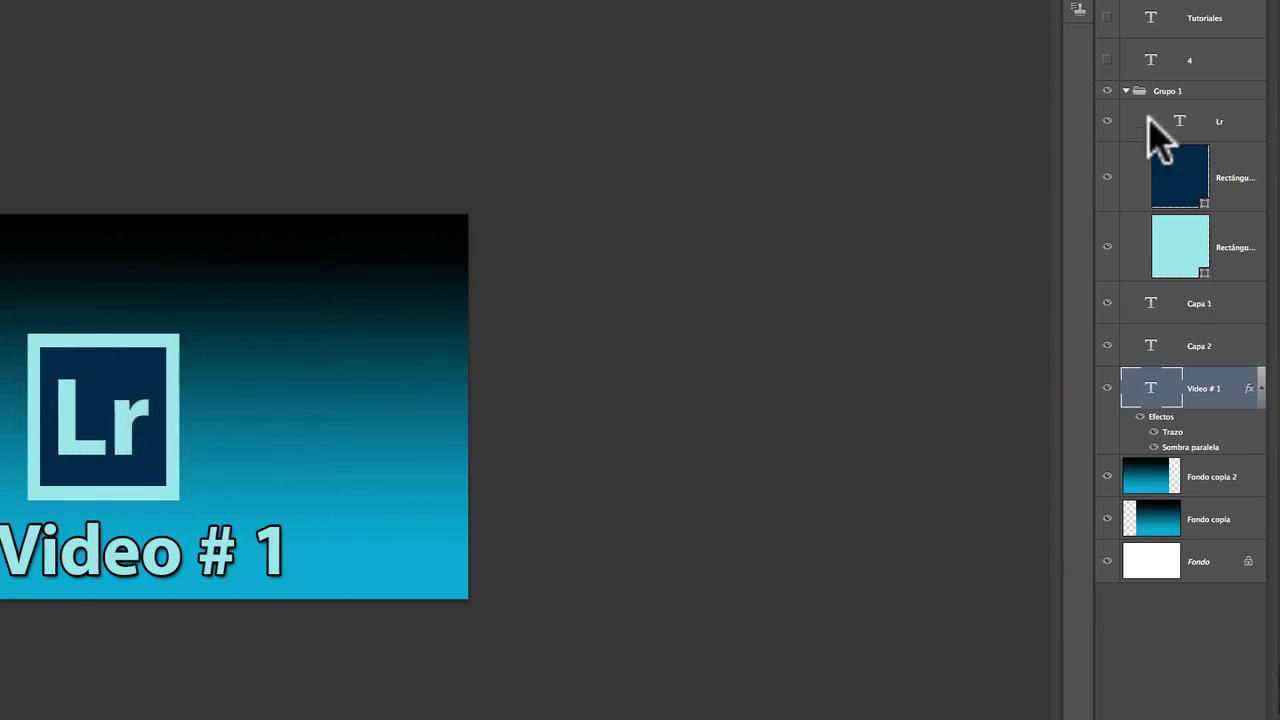
# Step: Fold Grupo 1 and hide the Lr logo group, Capa 1 and Capa 2
pyautogui.click(1125, 91)
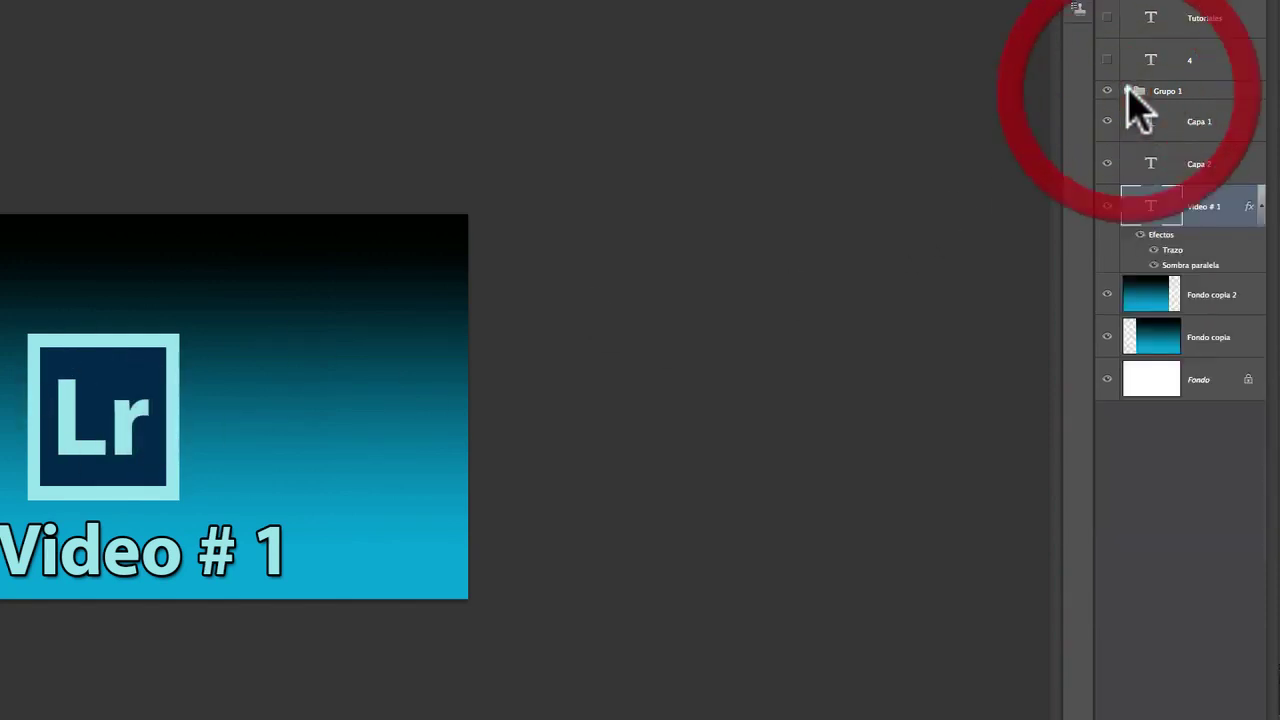
pyautogui.click(1107, 91)
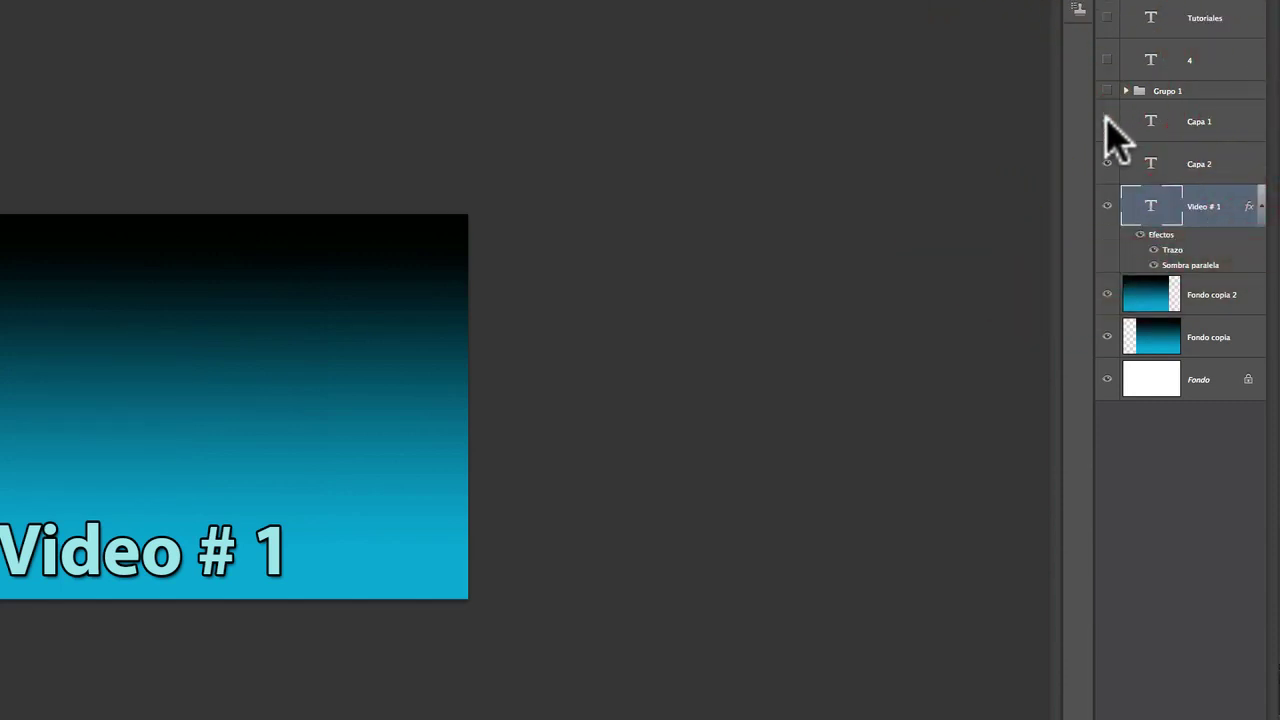
pyautogui.click(1106, 120)
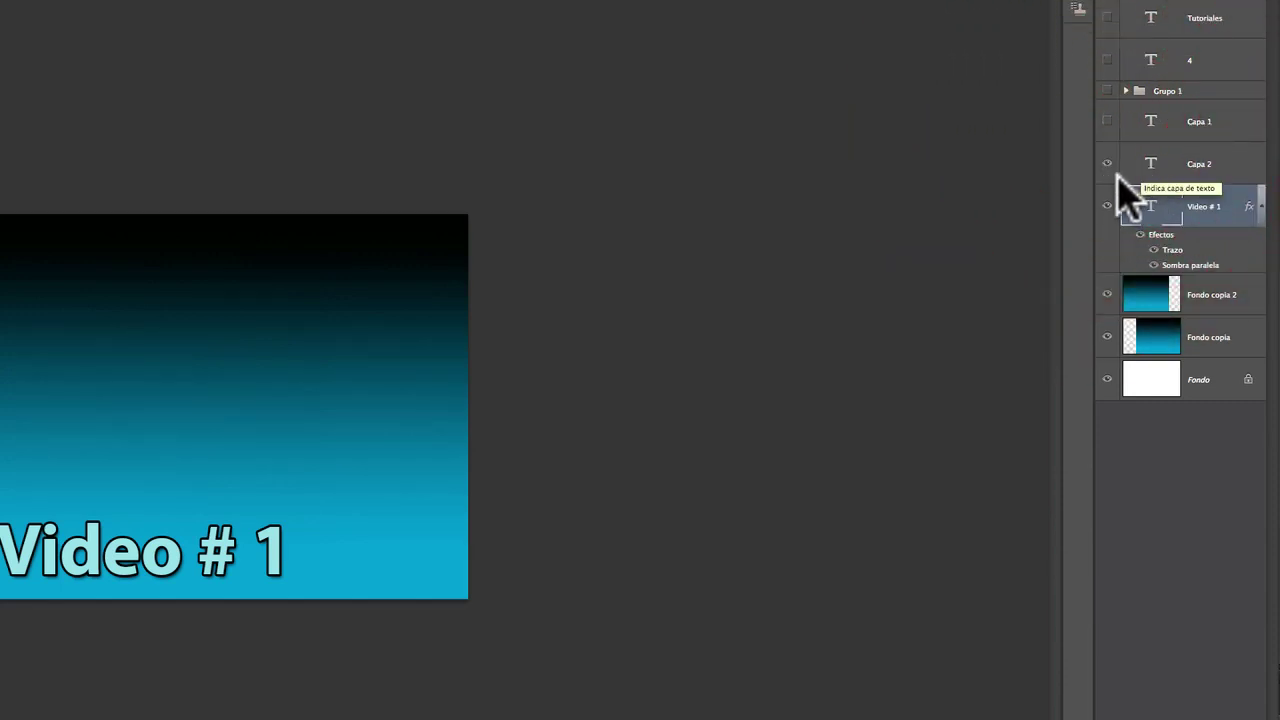
pyautogui.click(1107, 163)
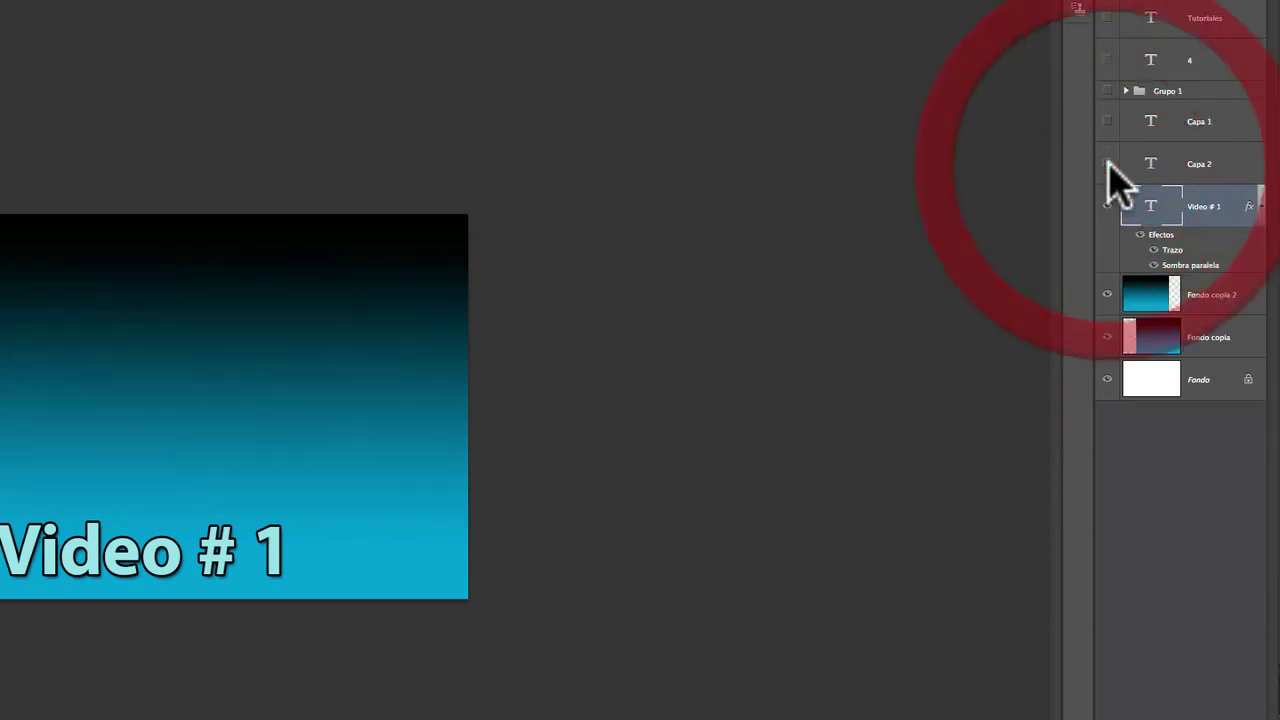
# Step: Delete the Capa 1 and Capa 2 layers, then hide the Video # 1 text
pyautogui.click(1186, 155)
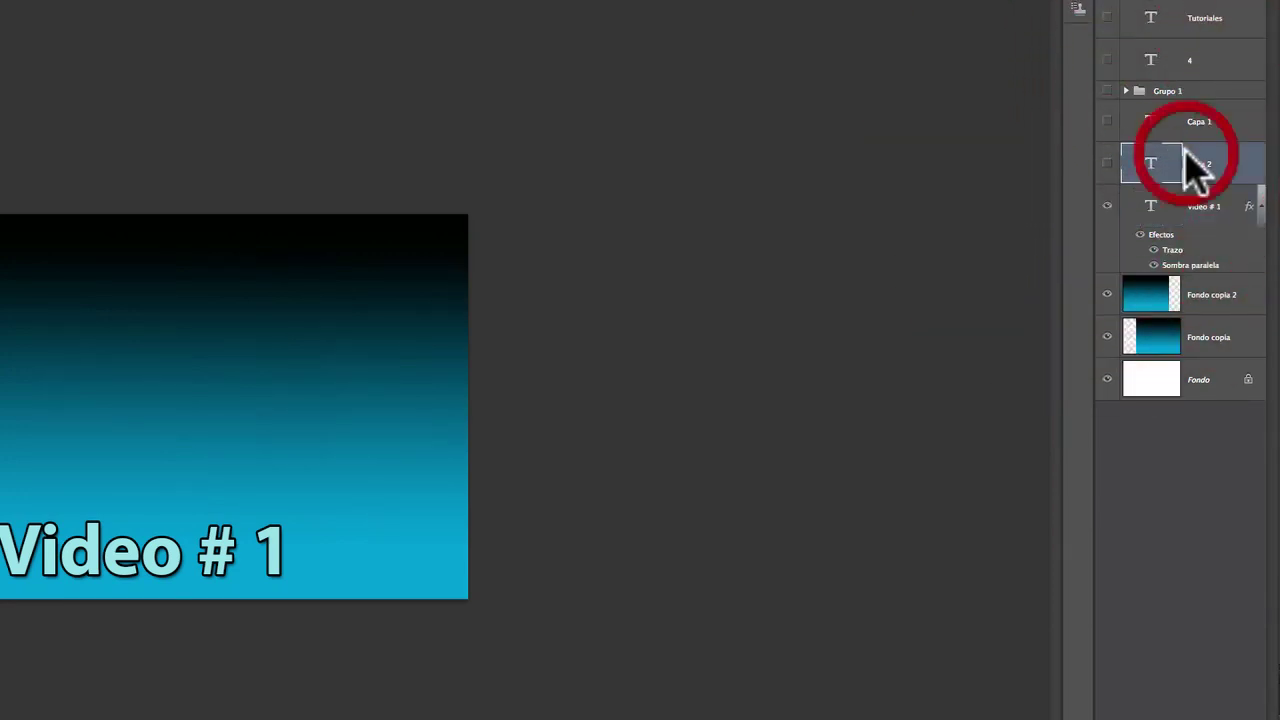
pyautogui.click(1206, 120)
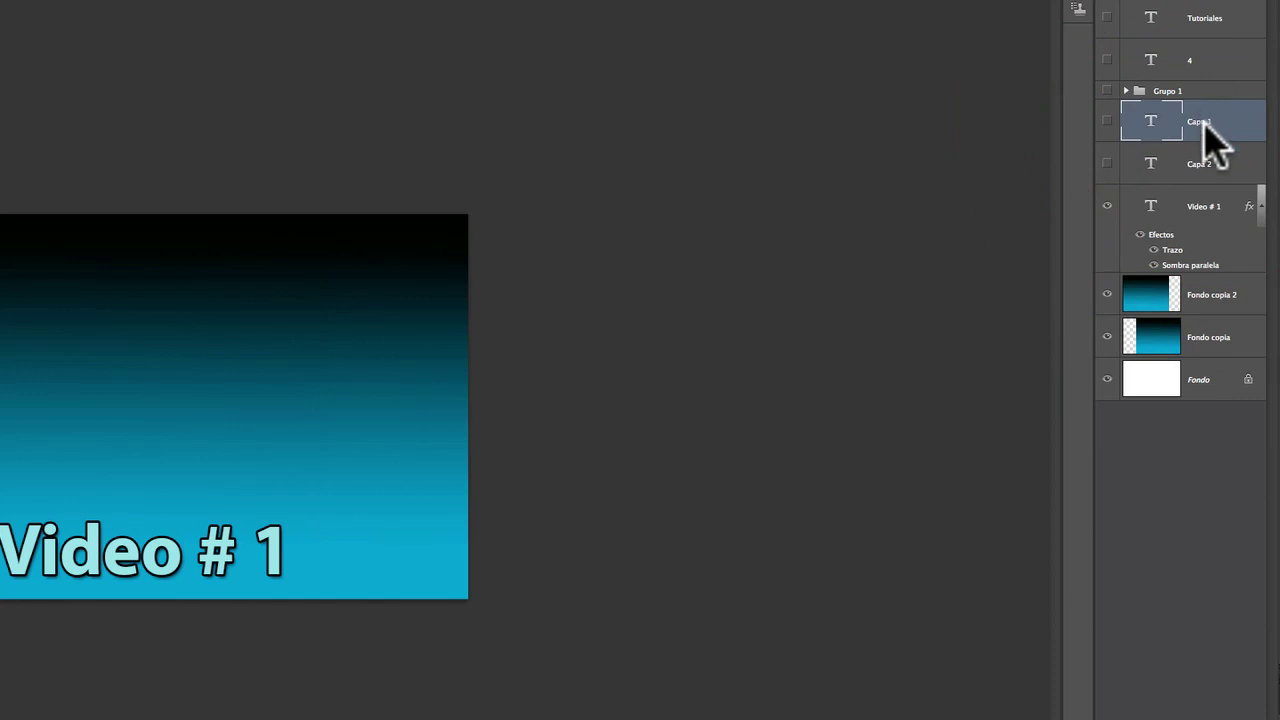
pyautogui.click(1208, 160)
pyautogui.click(1212, 122)
pyautogui.press('Delete')
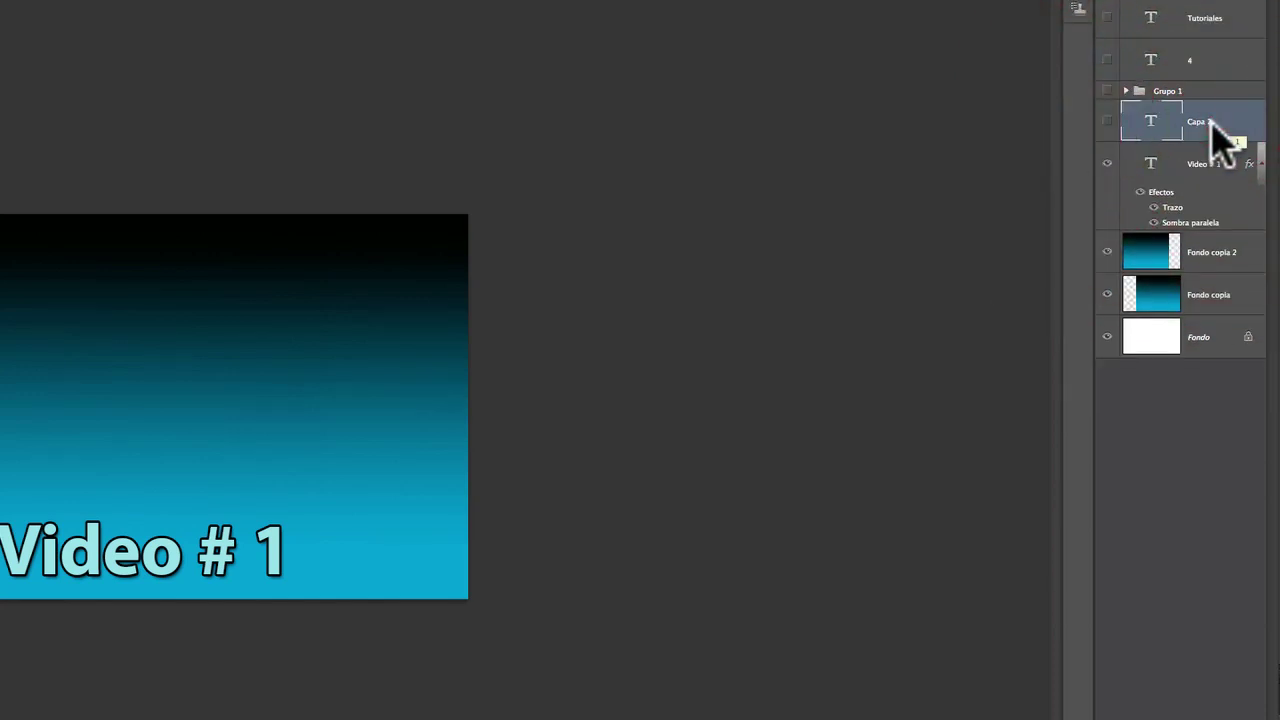
pyautogui.moveTo(1212, 130); pyautogui.dragTo(1218, 138)
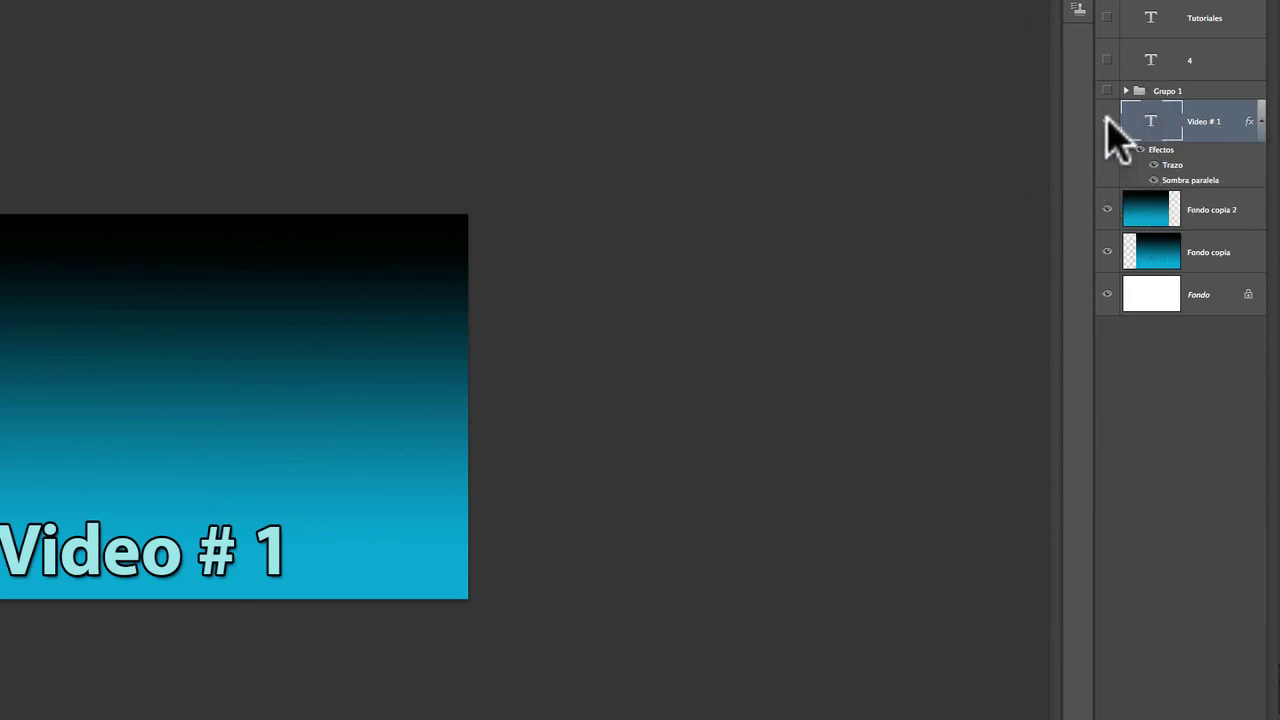
pyautogui.click(1107, 121)
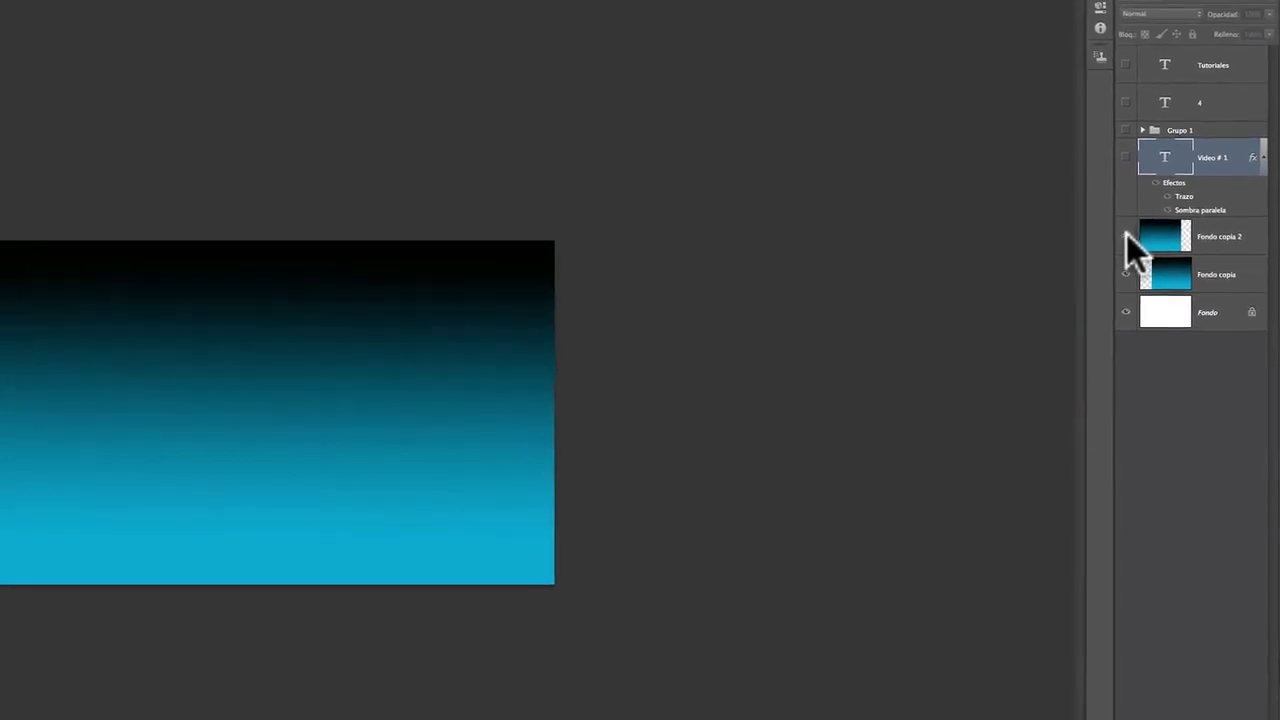
# Step: Hide the Fondo copia 2, Fondo copia and white Fondo background layers
pyautogui.click(1127, 240)
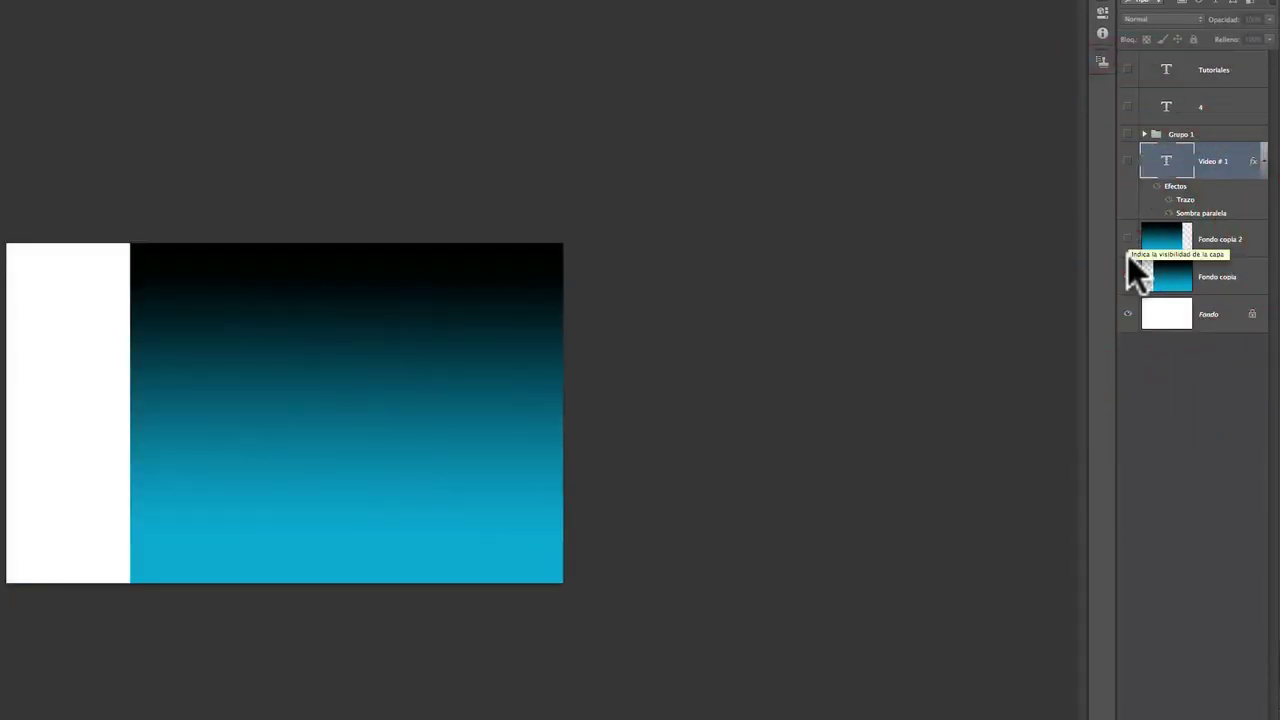
pyautogui.click(1128, 270)
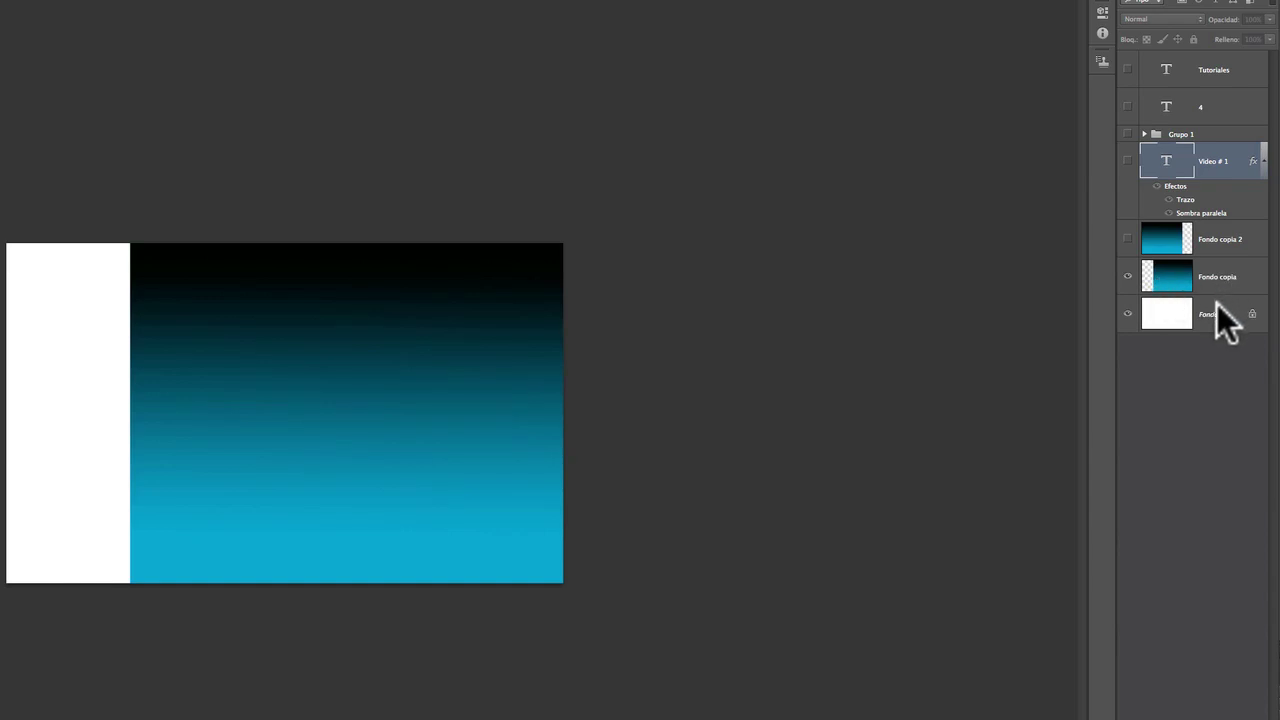
pyautogui.click(1128, 276)
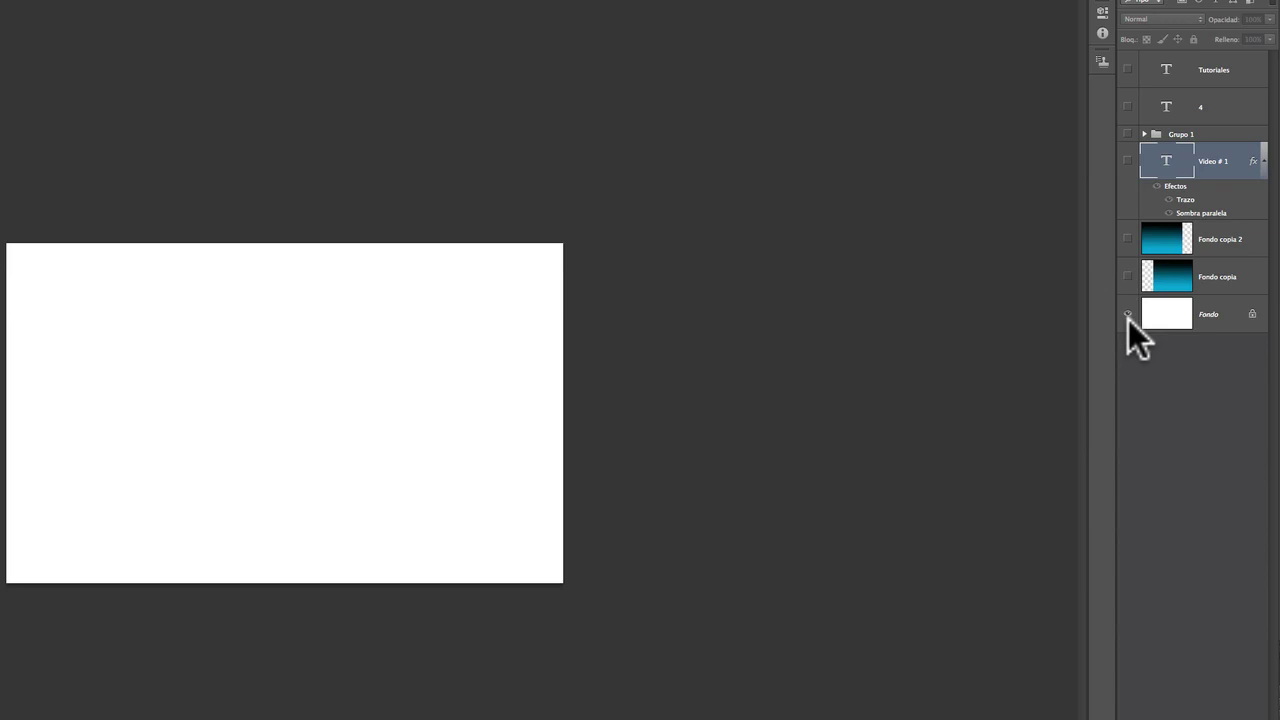
pyautogui.click(1127, 313)
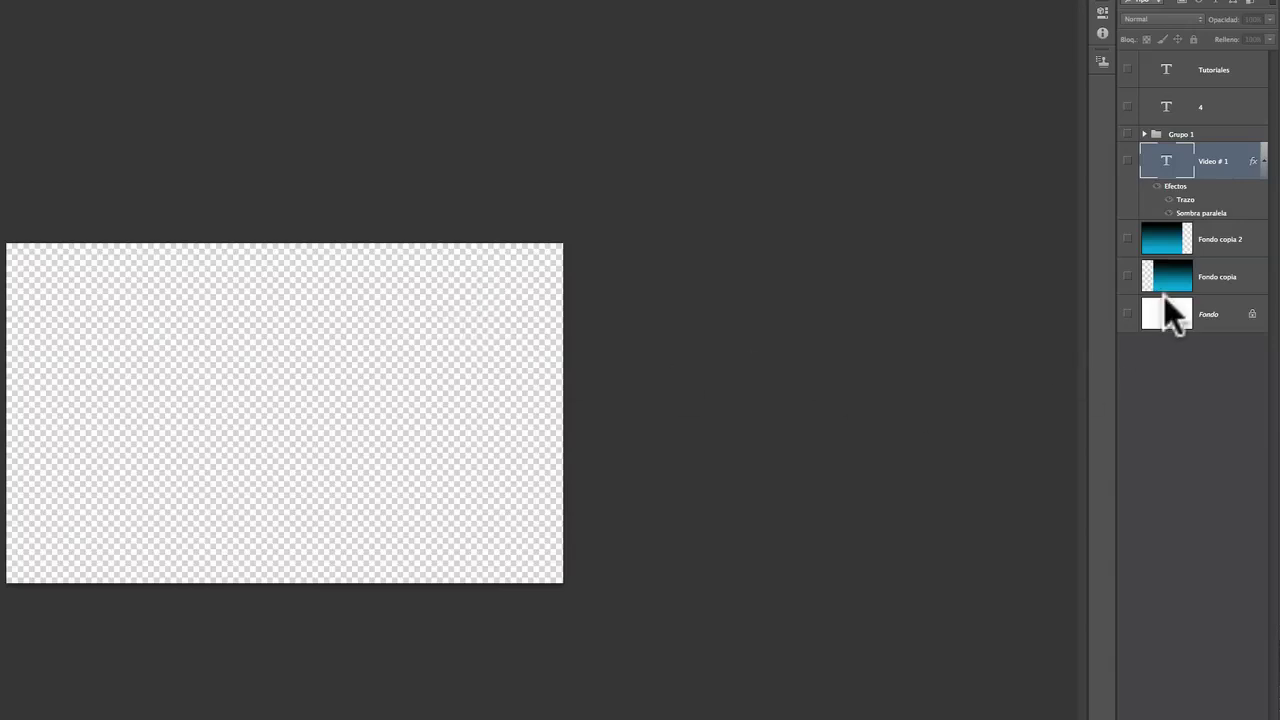
# Step: Re-show the three Fondo layers, then Video # 1, Grupo 1, 4 and Tutoriales
pyautogui.click(1127, 313)
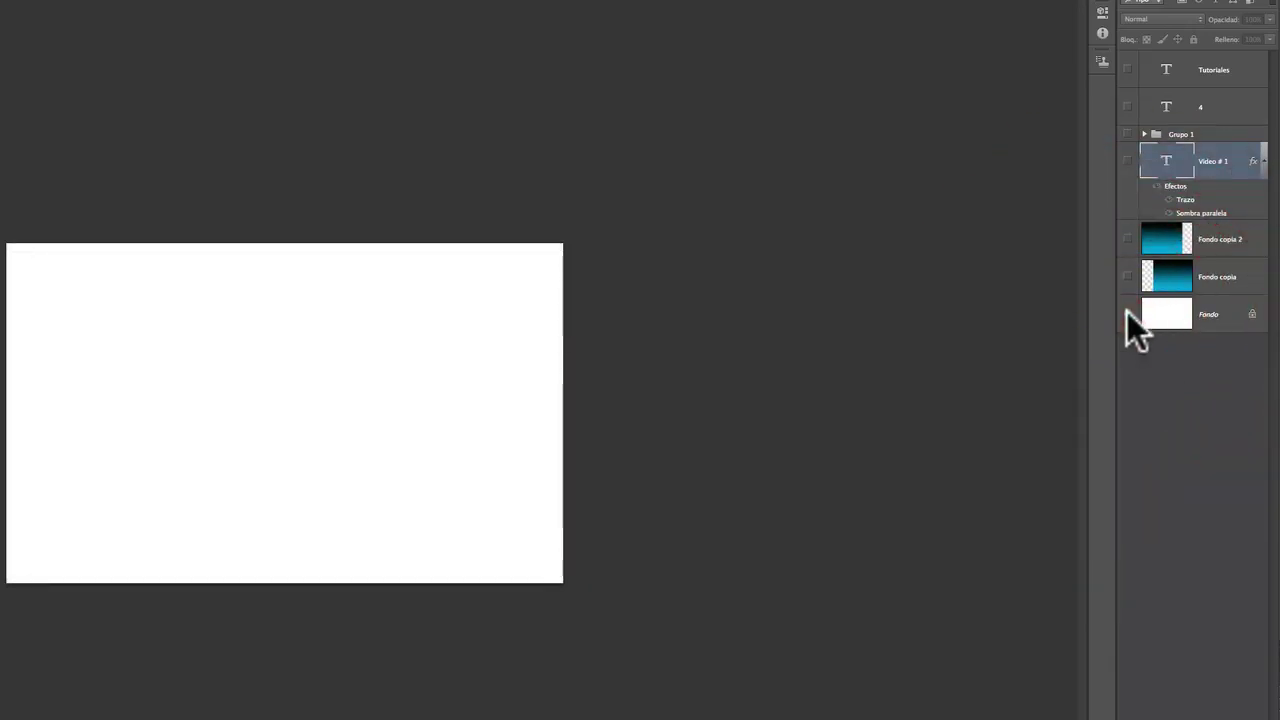
pyautogui.click(1127, 276)
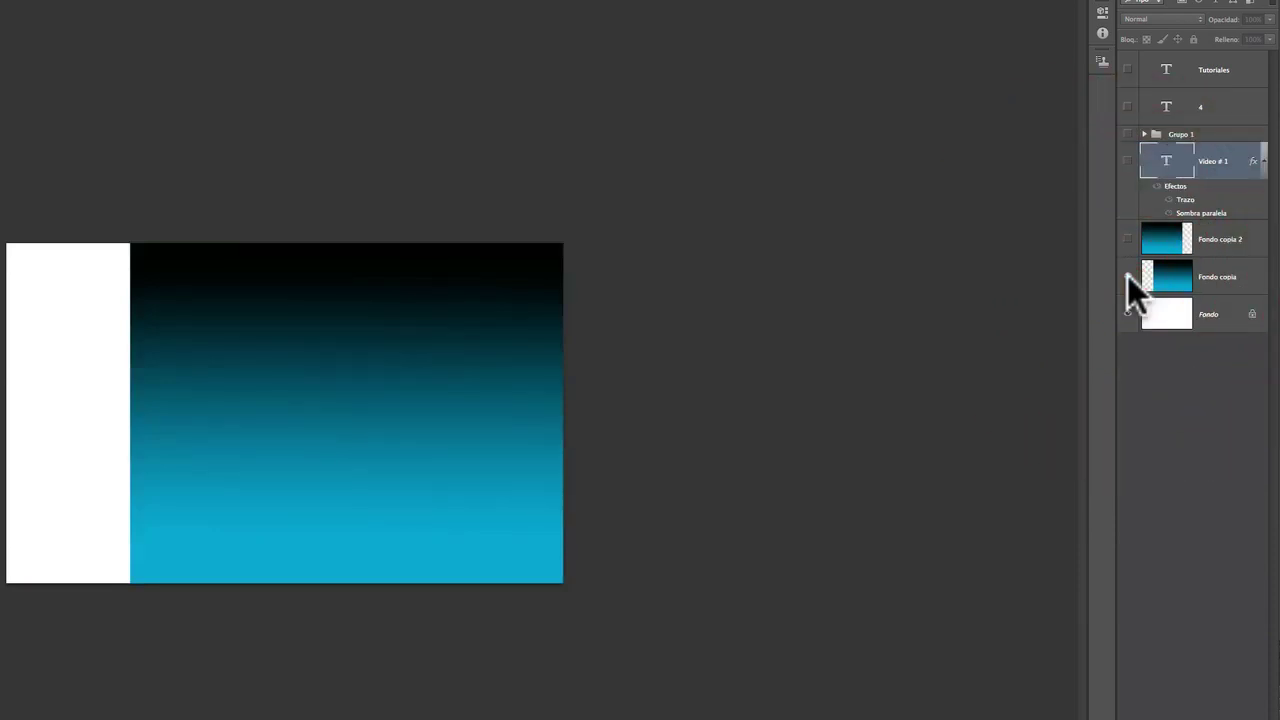
pyautogui.click(1127, 239)
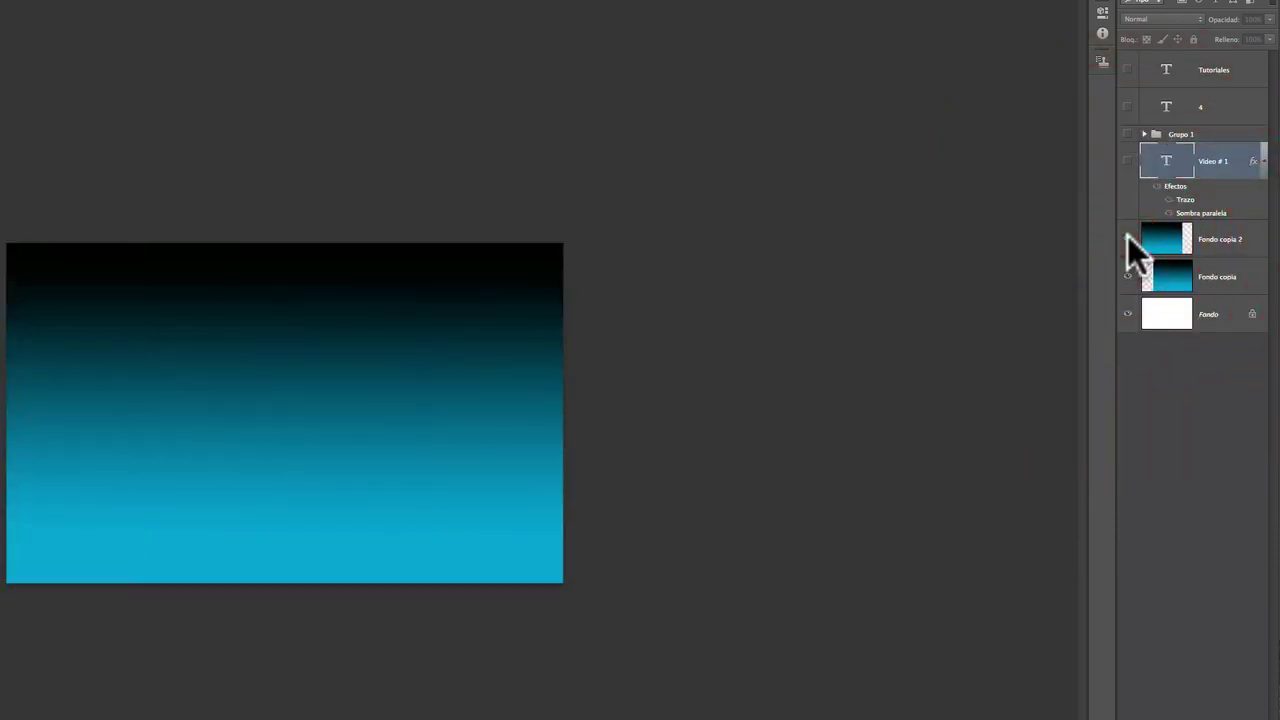
pyautogui.click(1125, 160)
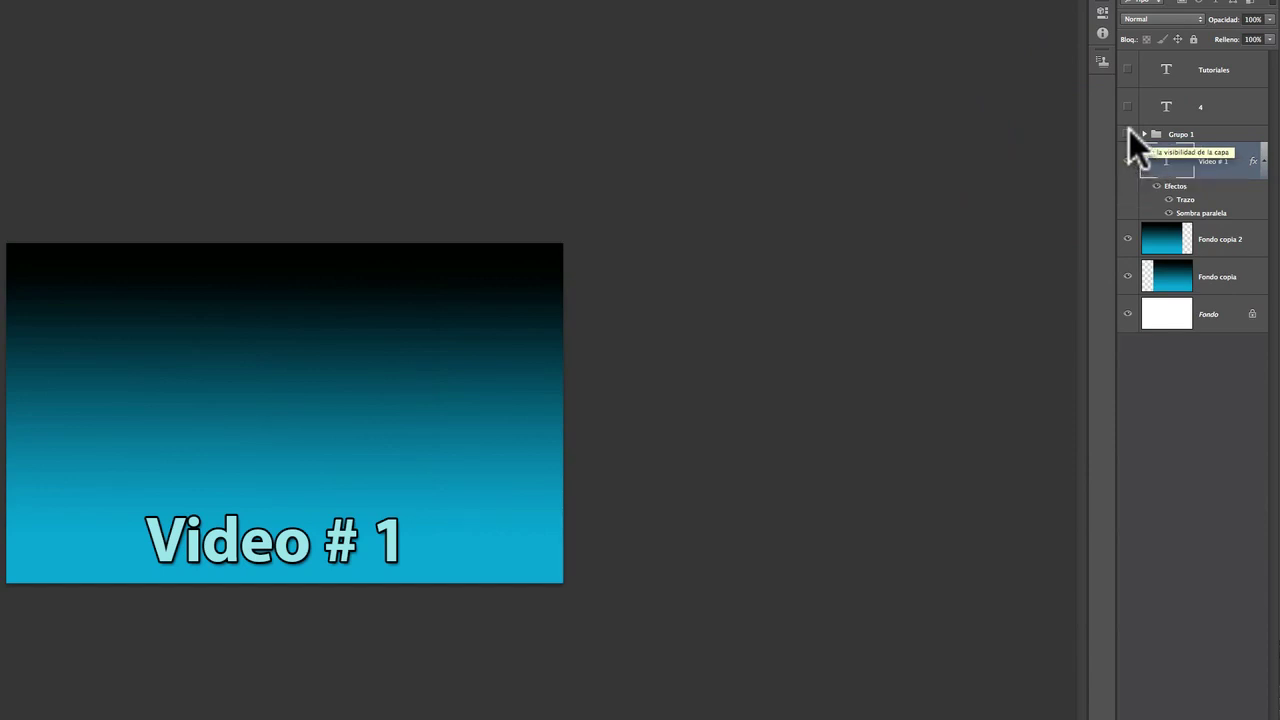
pyautogui.click(1129, 131)
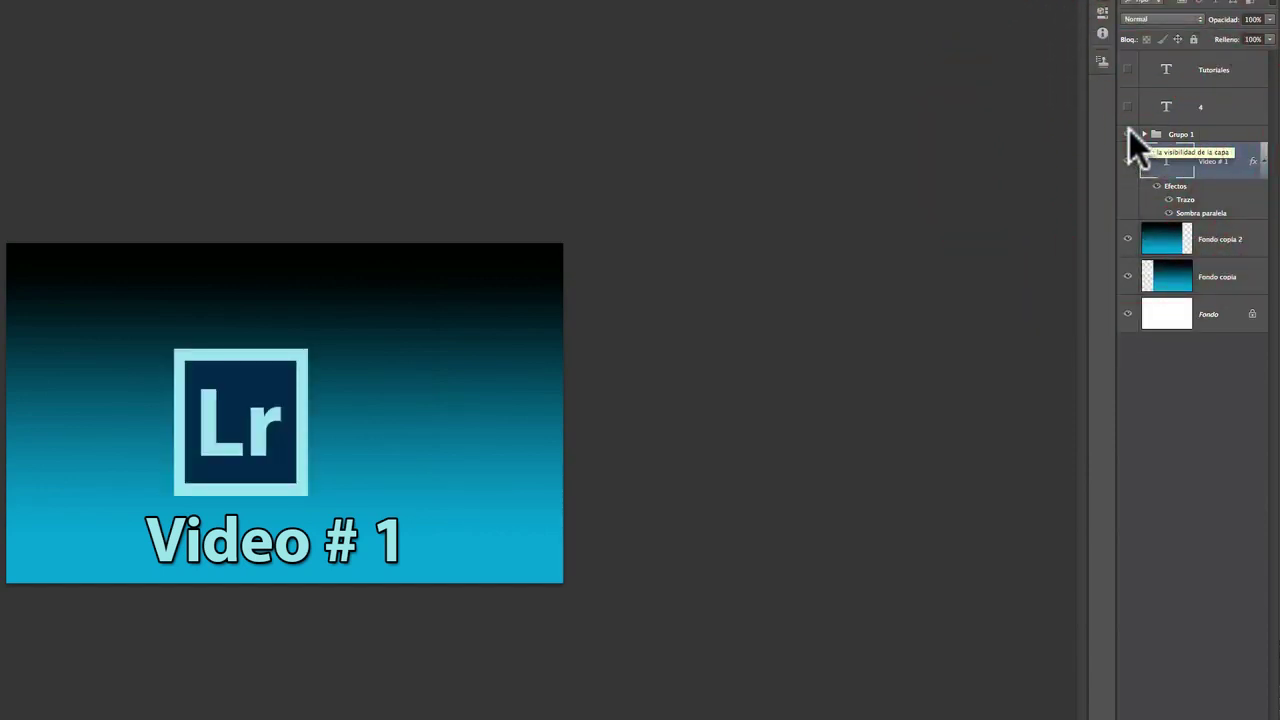
pyautogui.click(1128, 107)
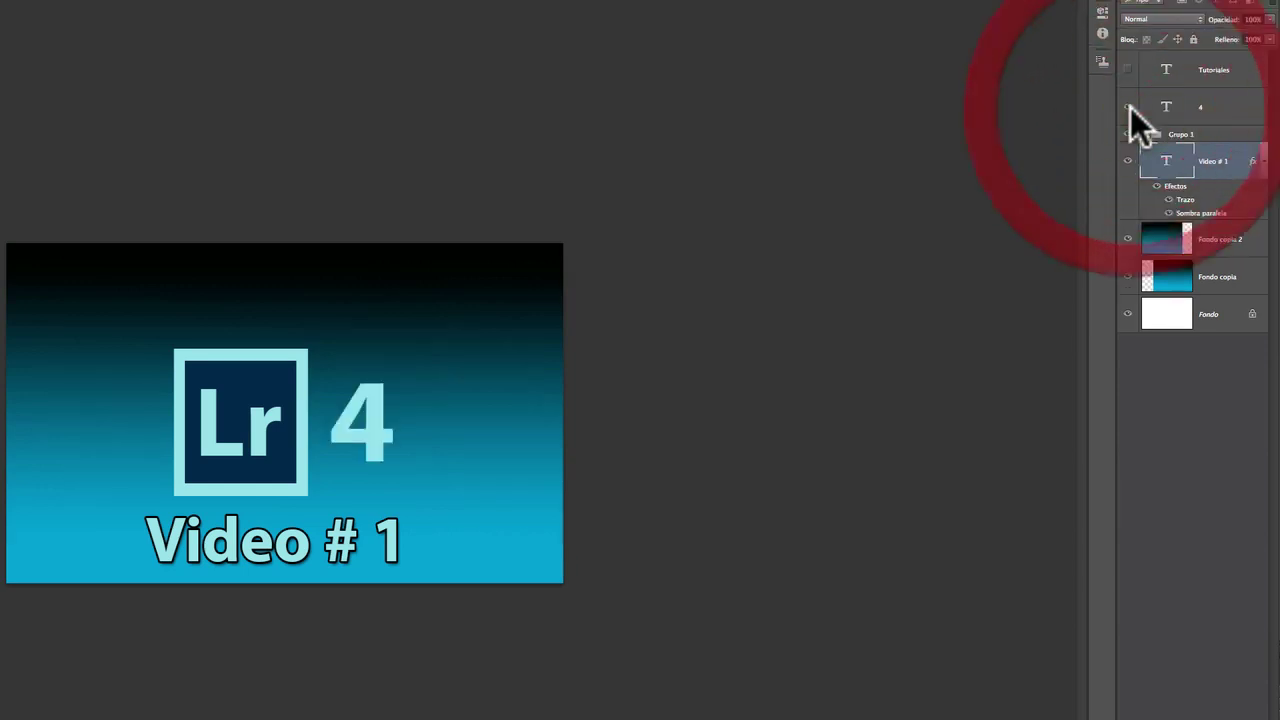
pyautogui.click(1128, 69)
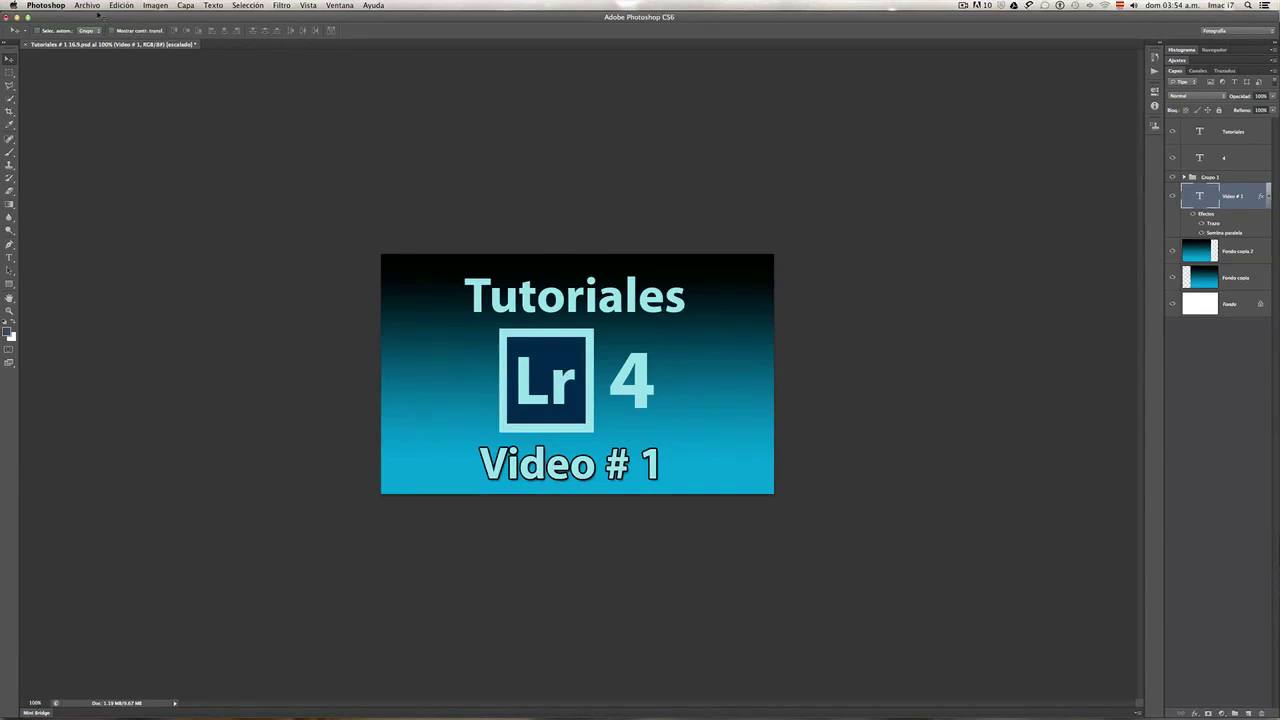
# Step: Open infra.psd from Bridge, keeping its embedded colour profile and not updating text layers
pyautogui.click(95, 7)
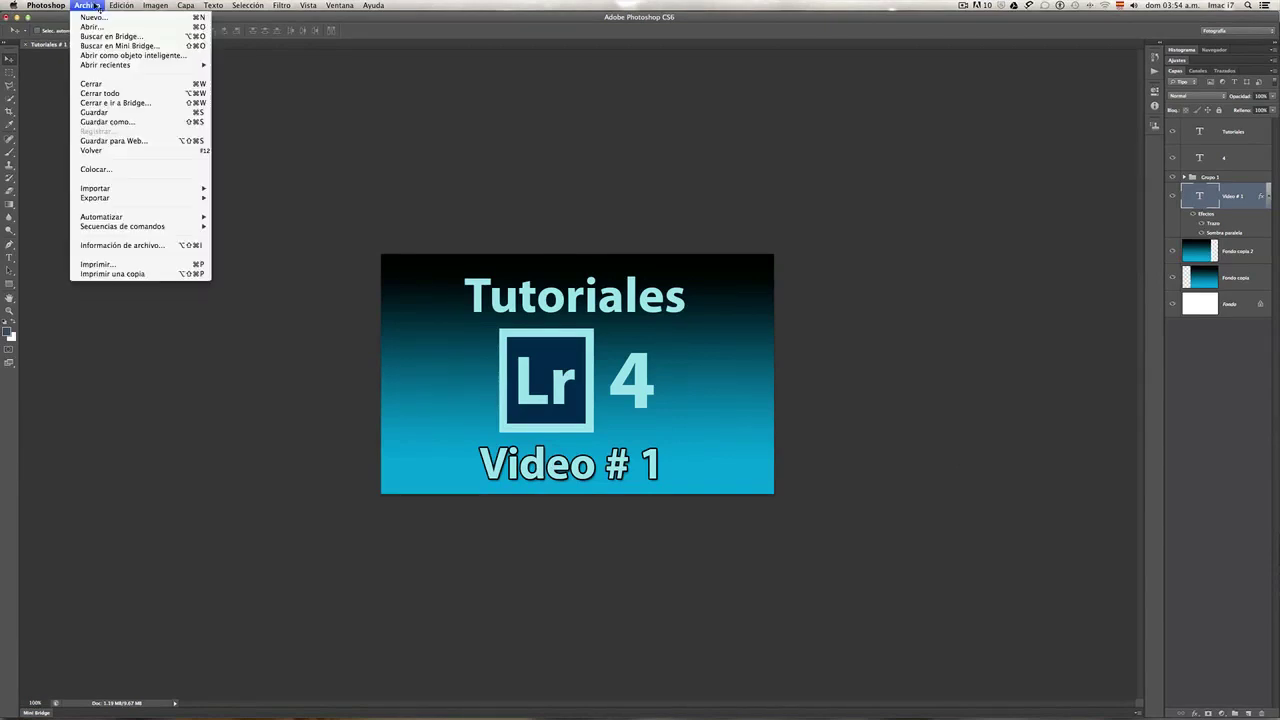
pyautogui.click(106, 37)
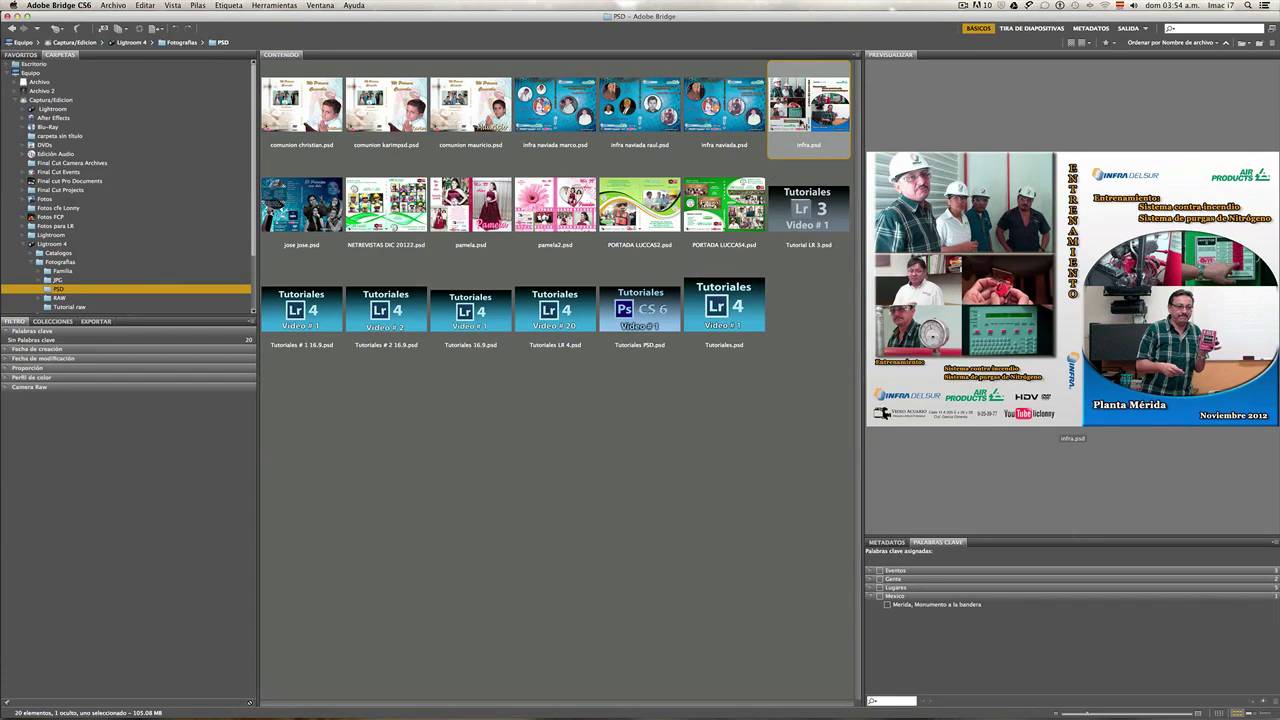
pyautogui.doubleClick(808, 105)
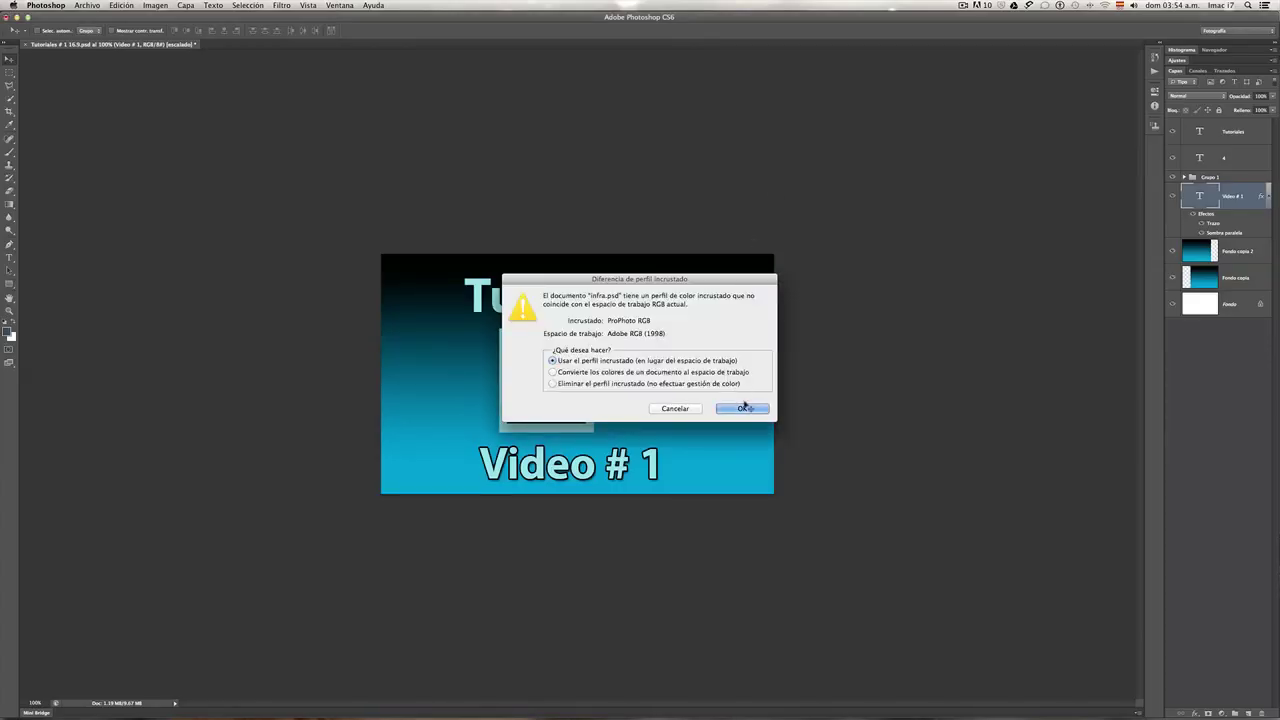
pyautogui.click(744, 407)
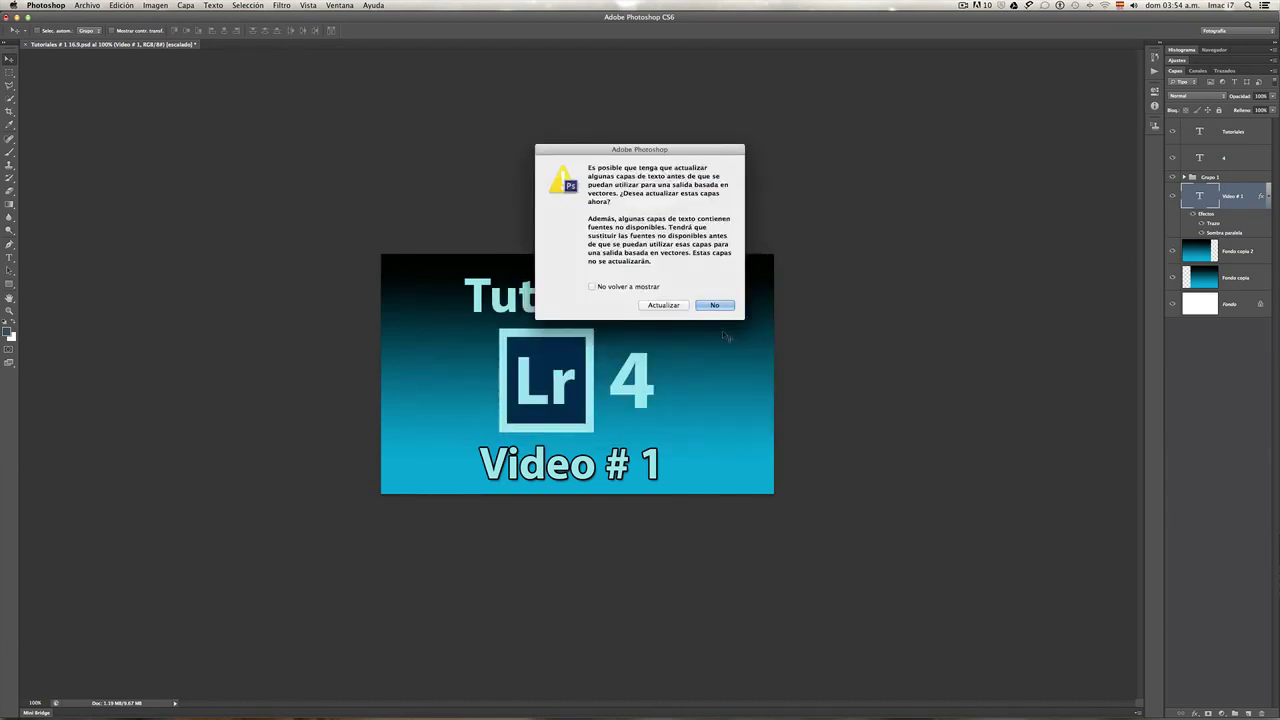
pyautogui.click(713, 306)
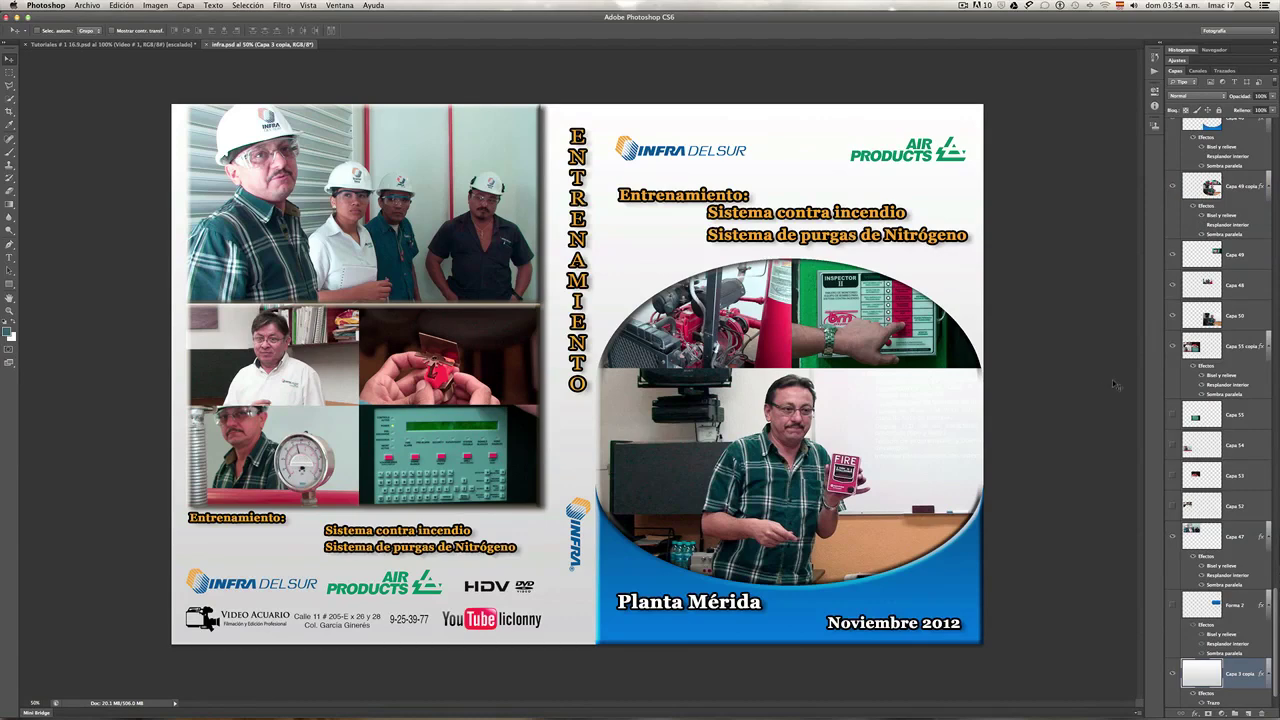
pyautogui.scroll(-5, 1188, 410)
pyautogui.scroll(-5, 1188, 410)
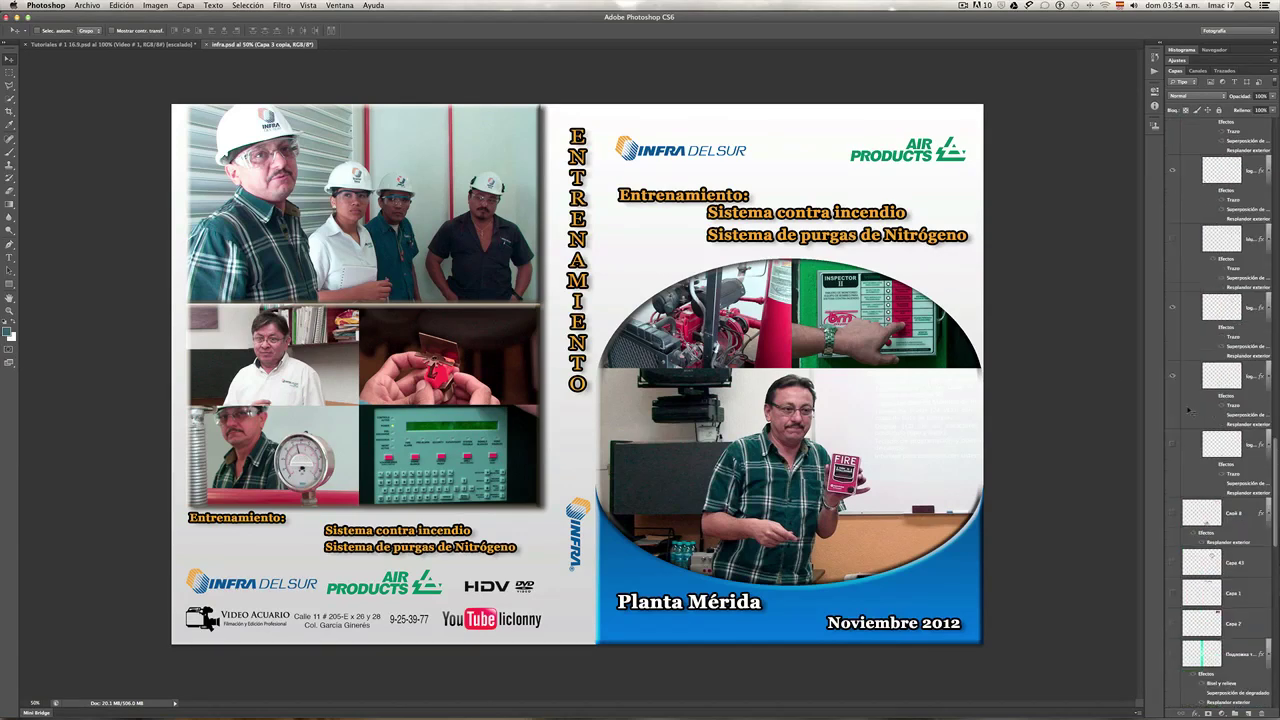
pyautogui.scroll(-5, 1188, 410)
pyautogui.scroll(5, 1188, 408)
pyautogui.scroll(5, 1188, 408)
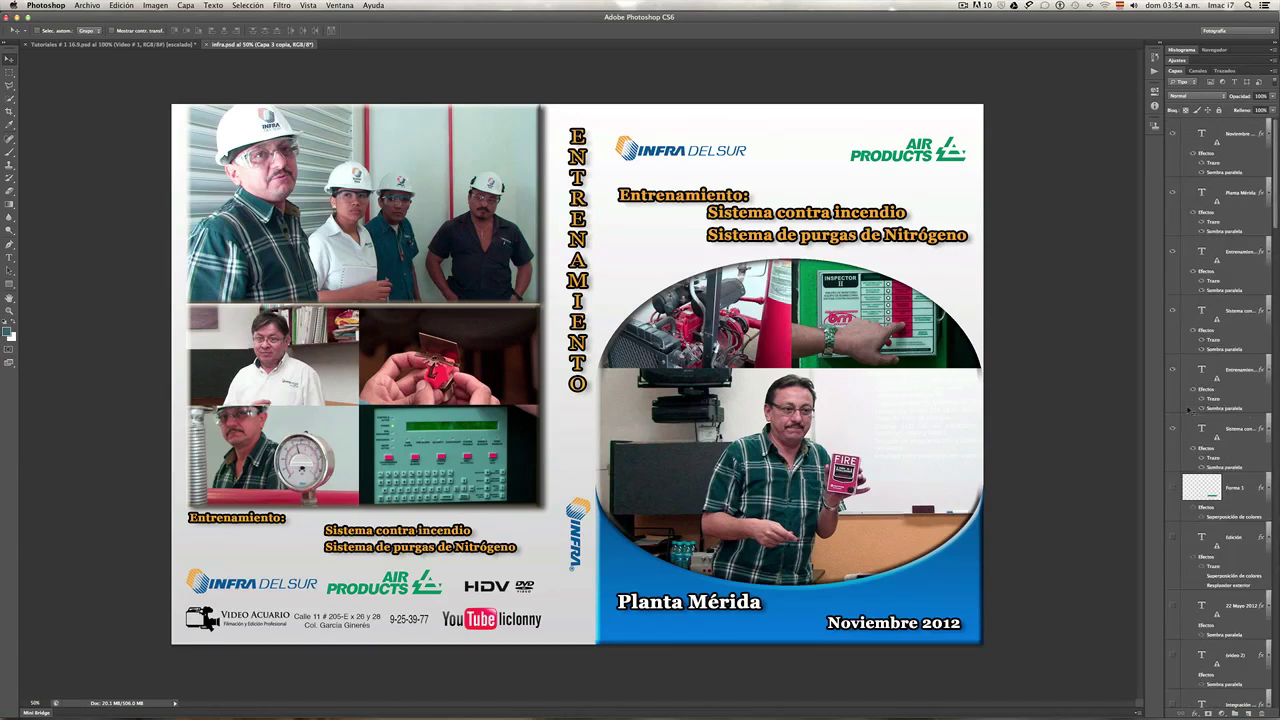
pyautogui.scroll(-3, 1188, 410)
pyautogui.scroll(-3, 1188, 410)
pyautogui.scroll(-3, 1188, 410)
pyautogui.scroll(-3, 1188, 410)
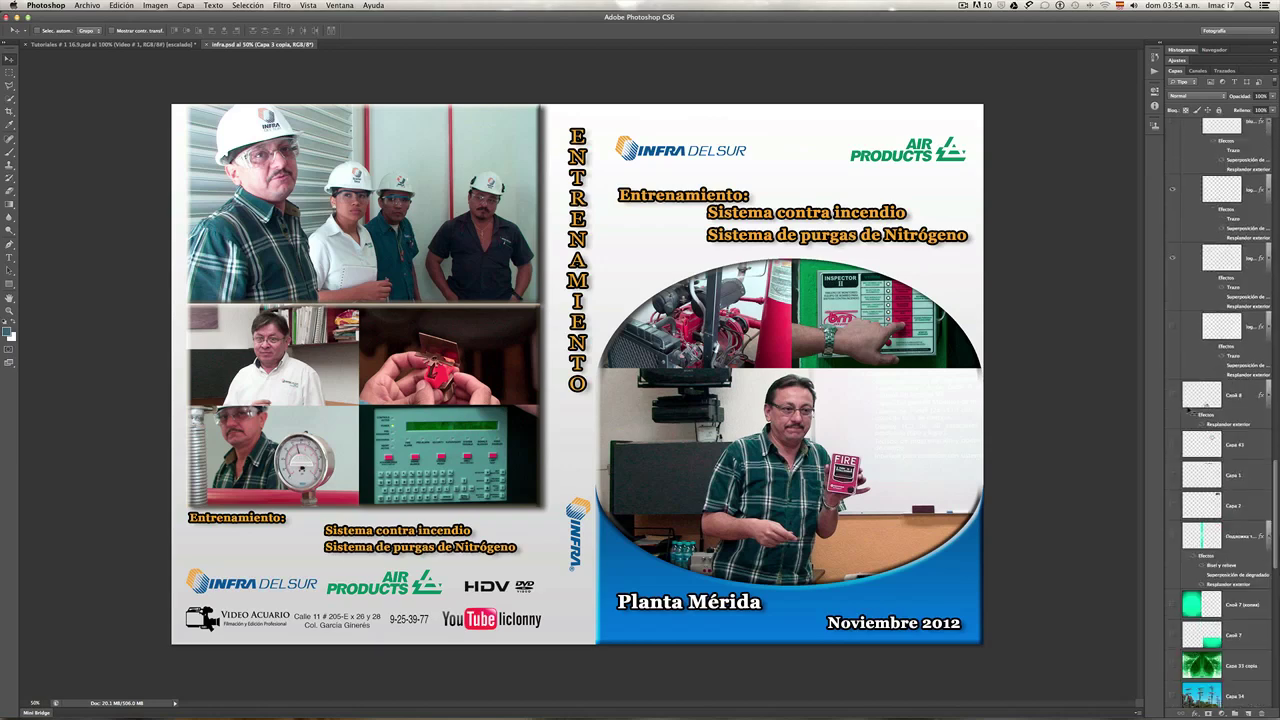
pyautogui.scroll(-2, 1188, 410)
pyautogui.scroll(-3, 1188, 413)
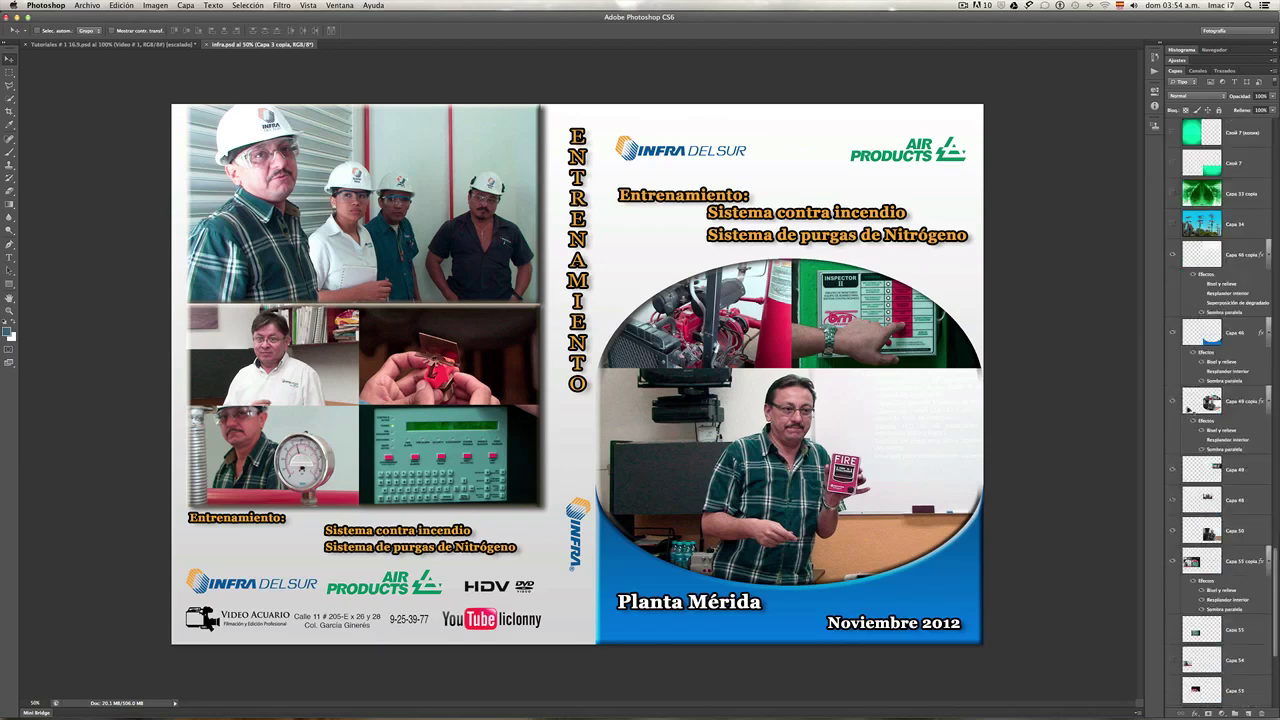
pyautogui.scroll(-2, 1188, 413)
pyautogui.scroll(-3, 1188, 413)
pyautogui.scroll(5, 1200, 400)
pyautogui.scroll(-3, 1190, 415)
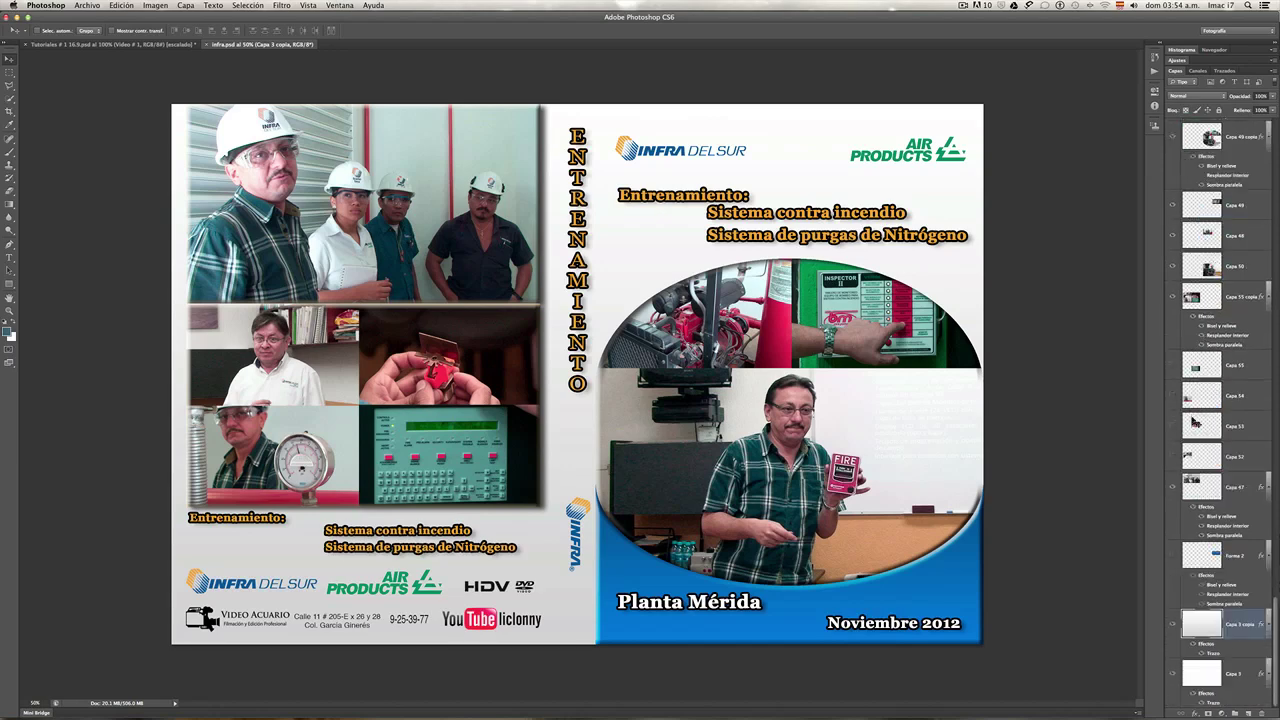
pyautogui.scroll(-2, 1192, 418)
pyautogui.scroll(-3, 1196, 424)
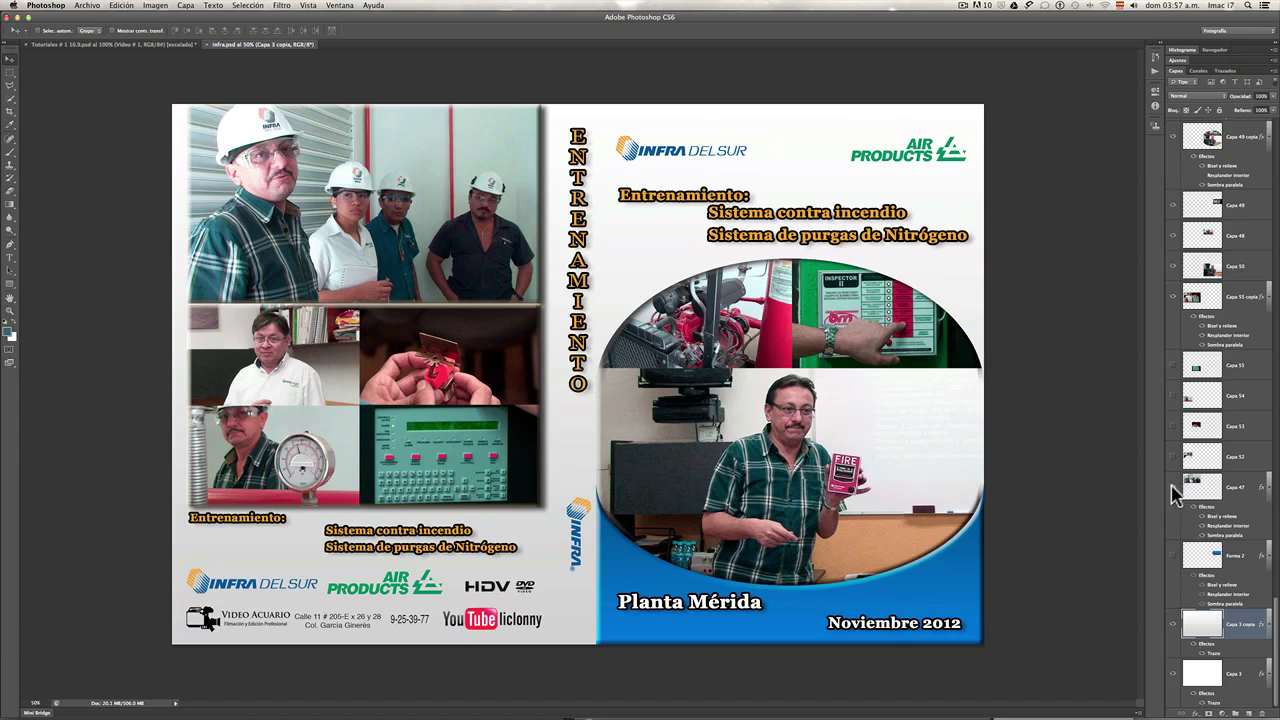
pyautogui.click(1174, 489)
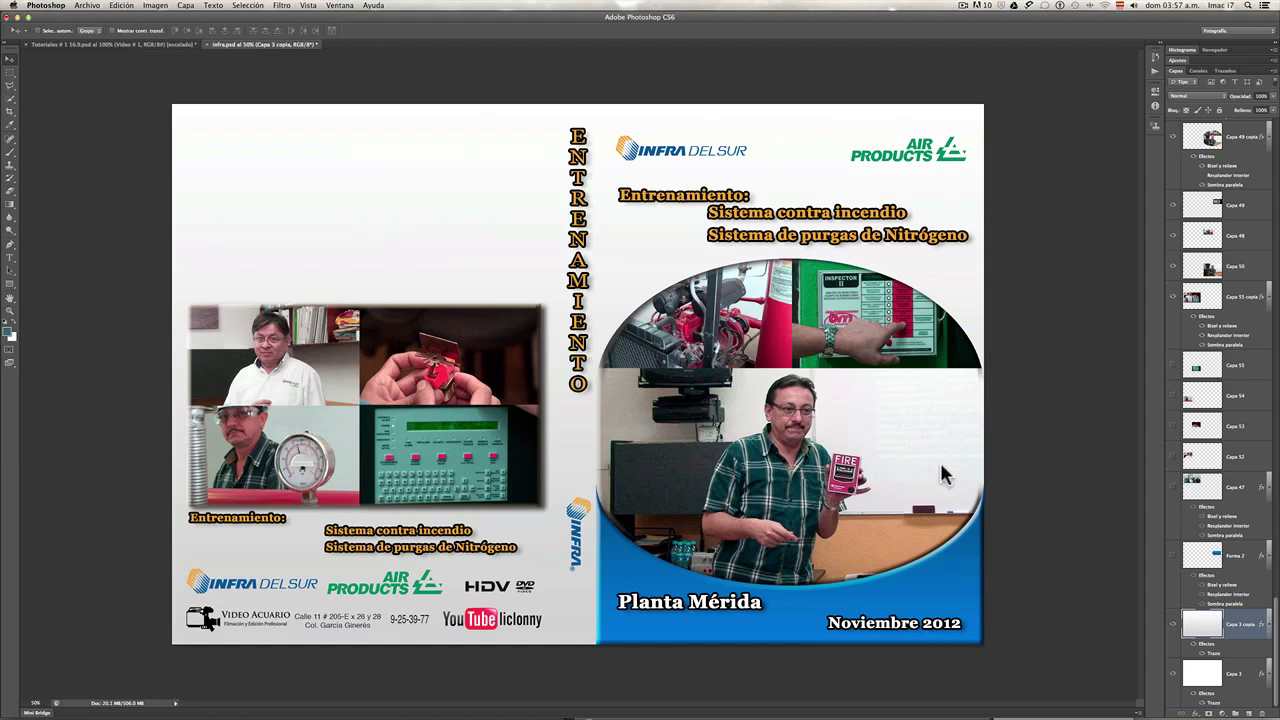
pyautogui.click(1171, 487)
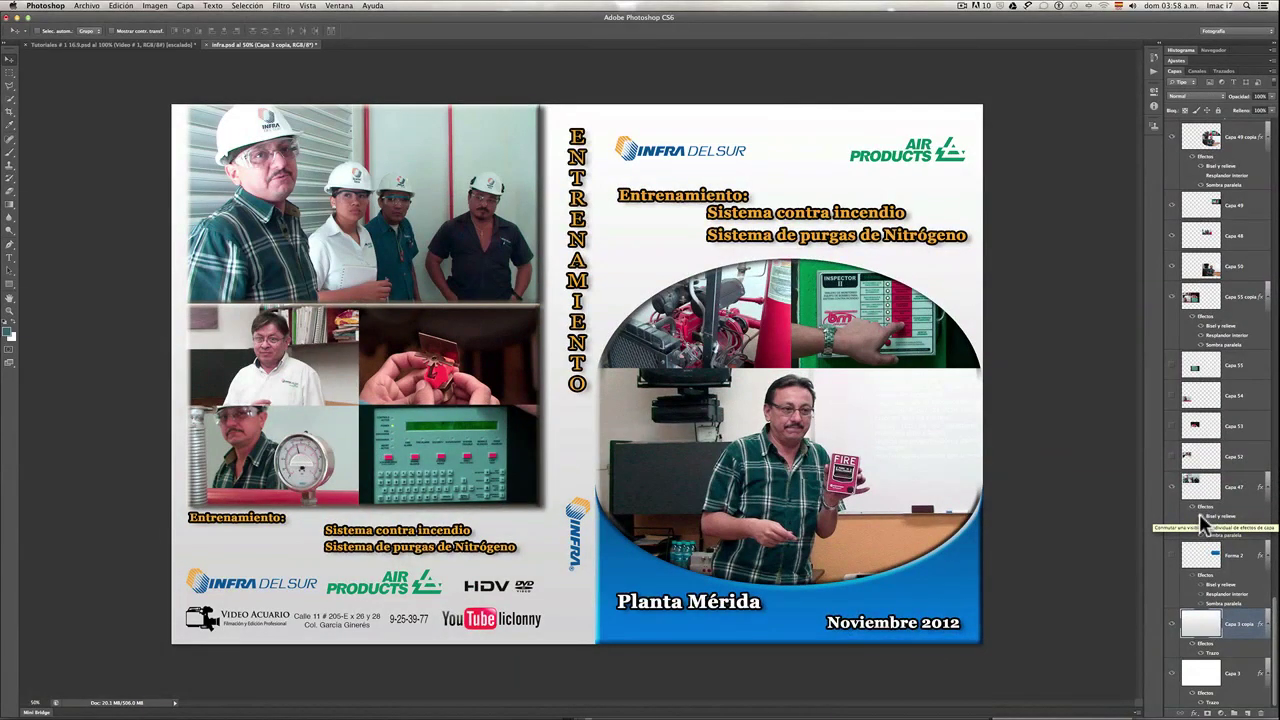
pyautogui.click(1201, 516)
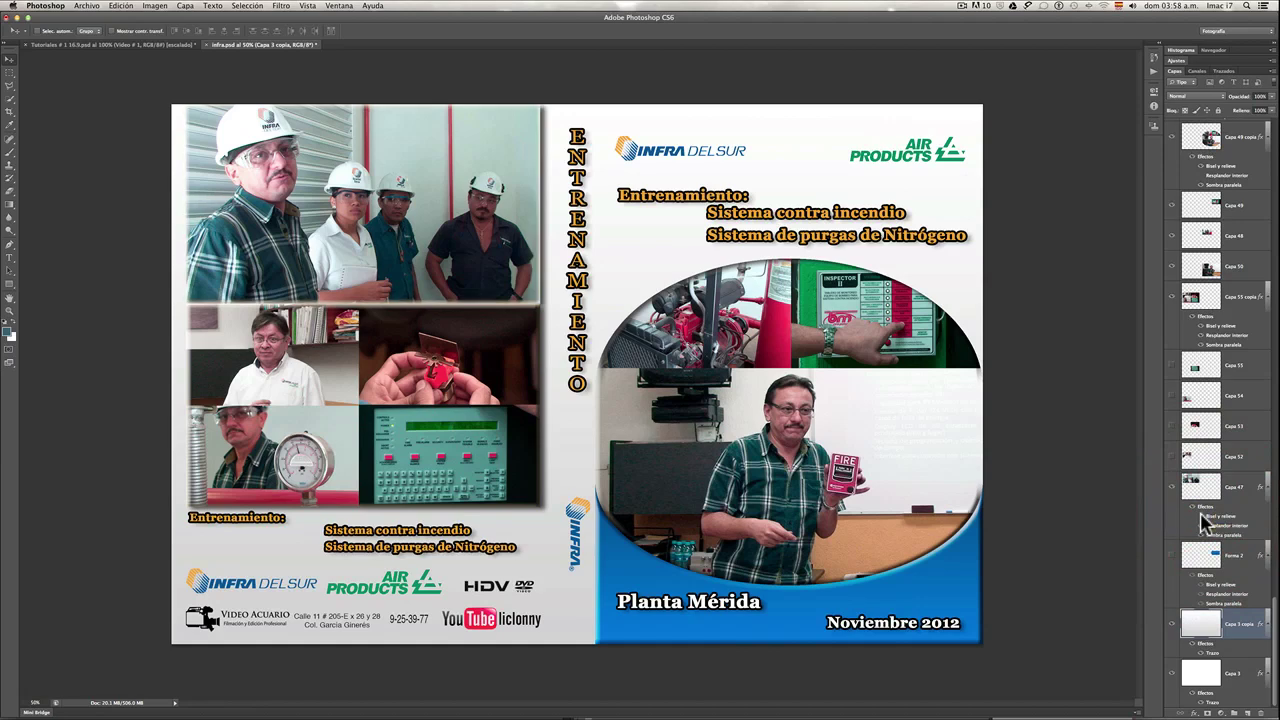
pyautogui.click(1202, 517)
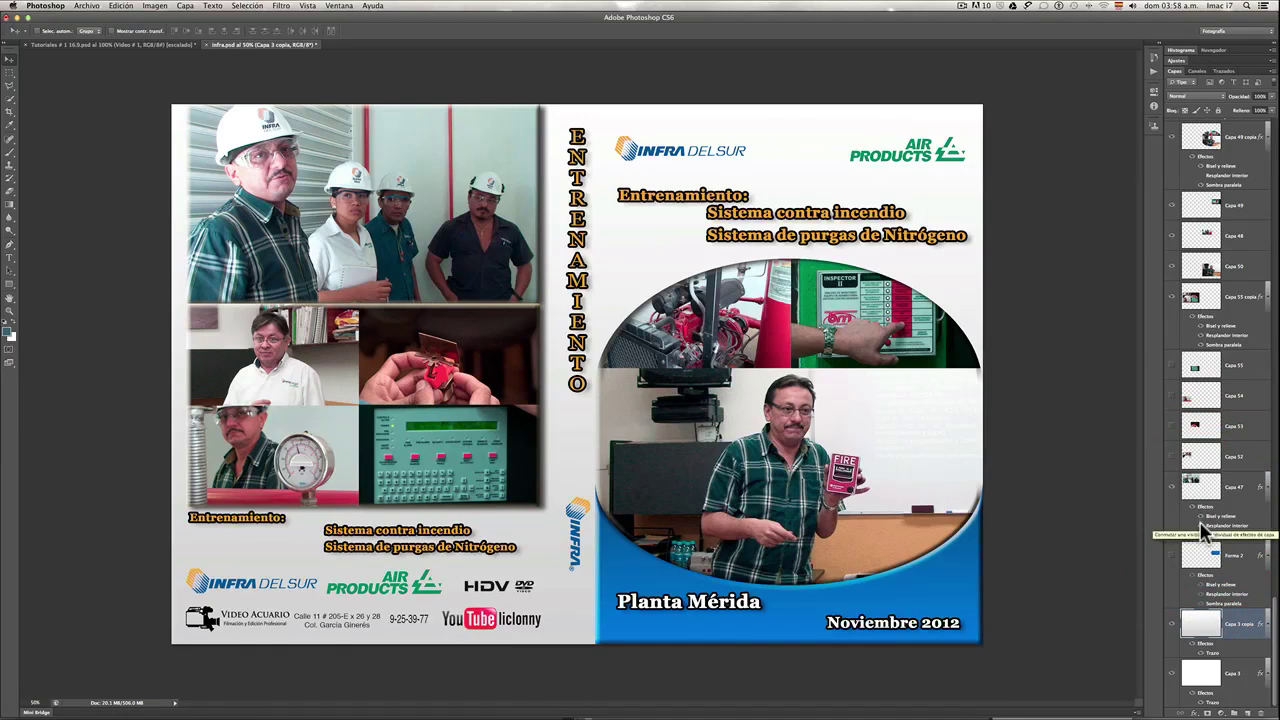
pyautogui.click(1202, 527)
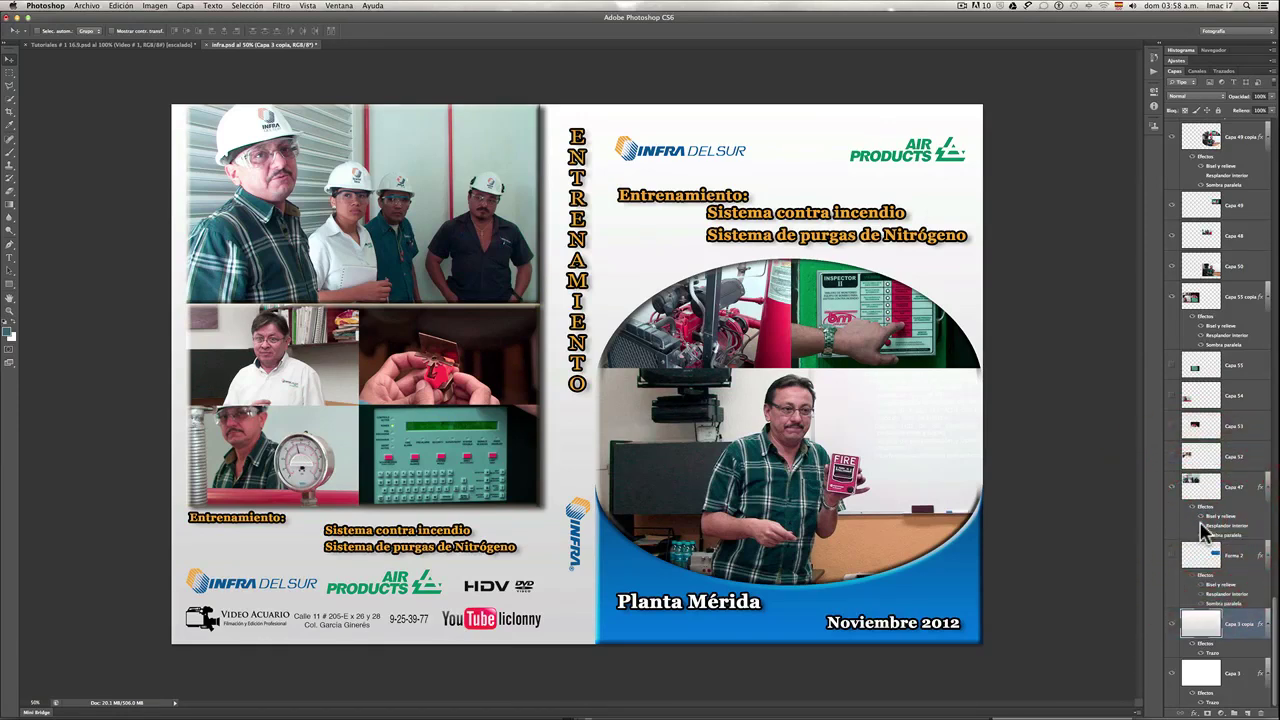
pyautogui.click(1202, 527)
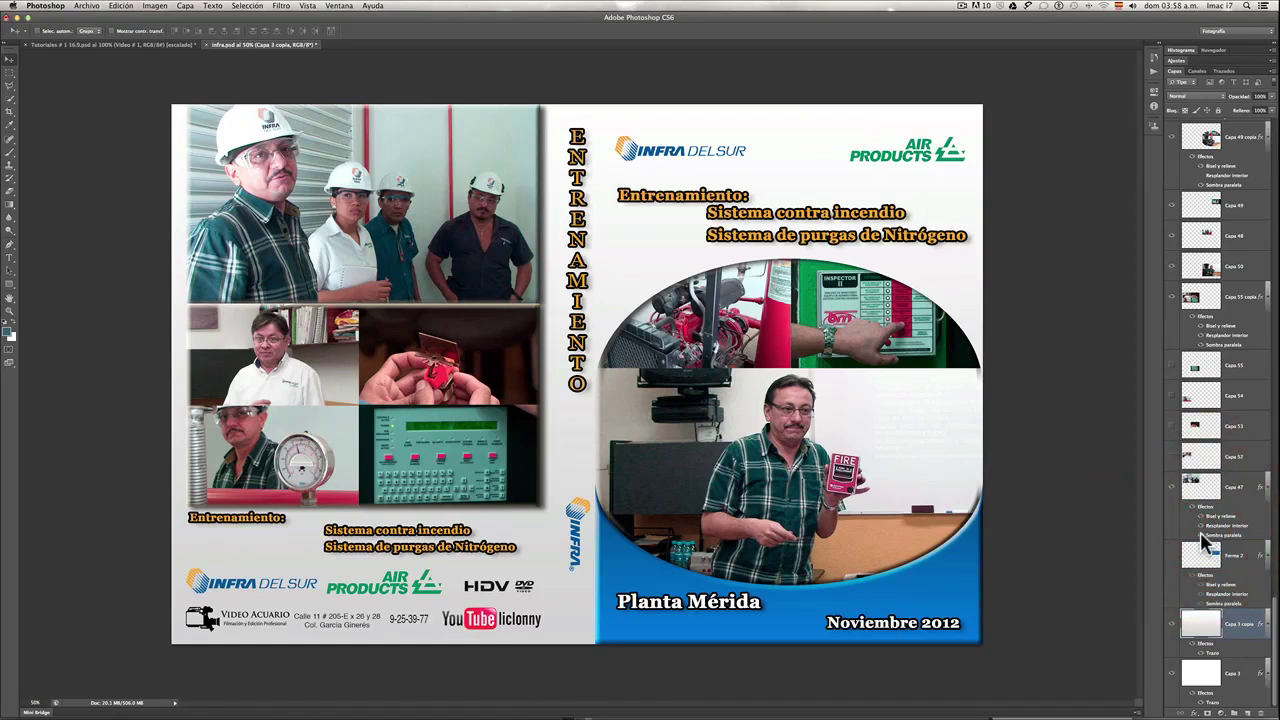
pyautogui.click(1200, 533)
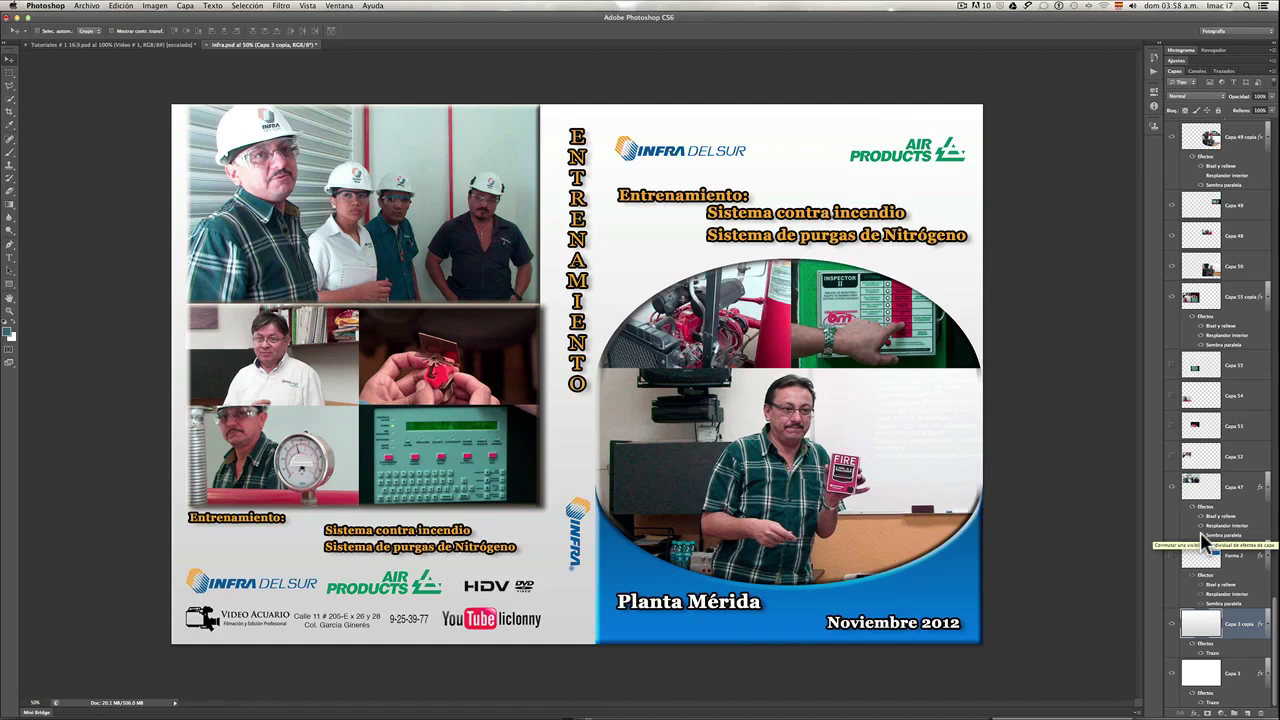
pyautogui.click(1200, 532)
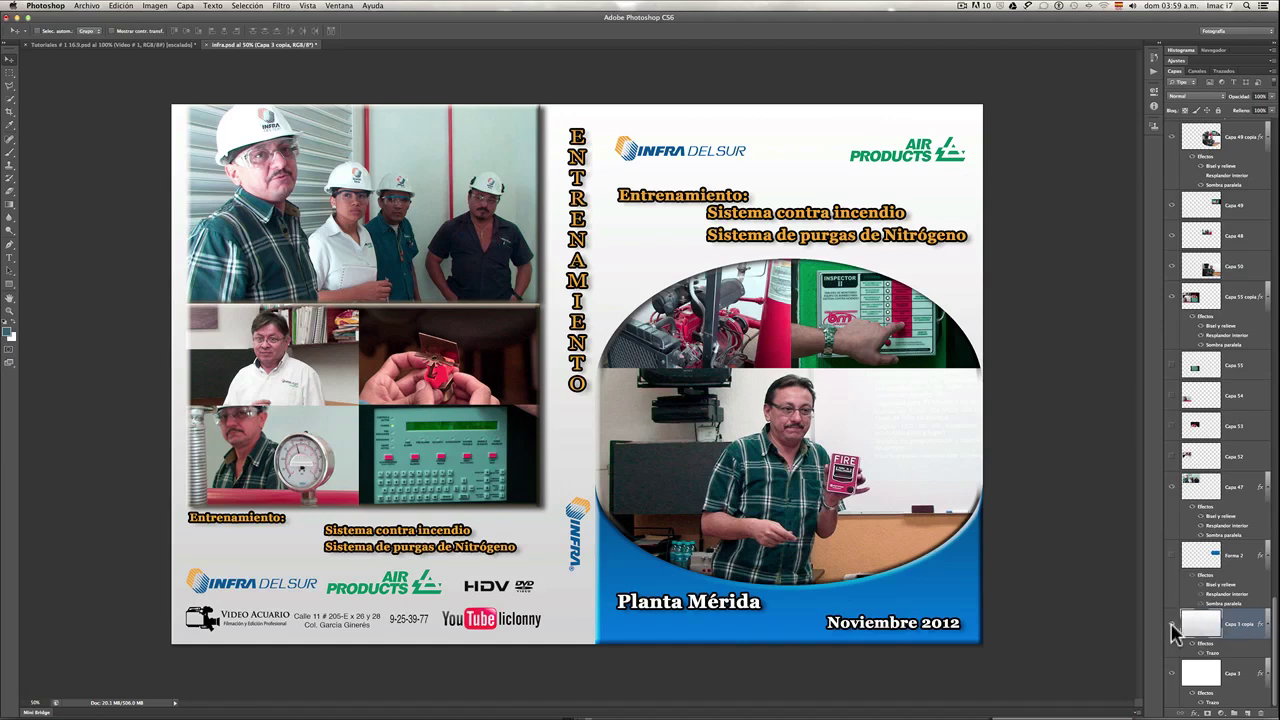
pyautogui.click(1173, 624)
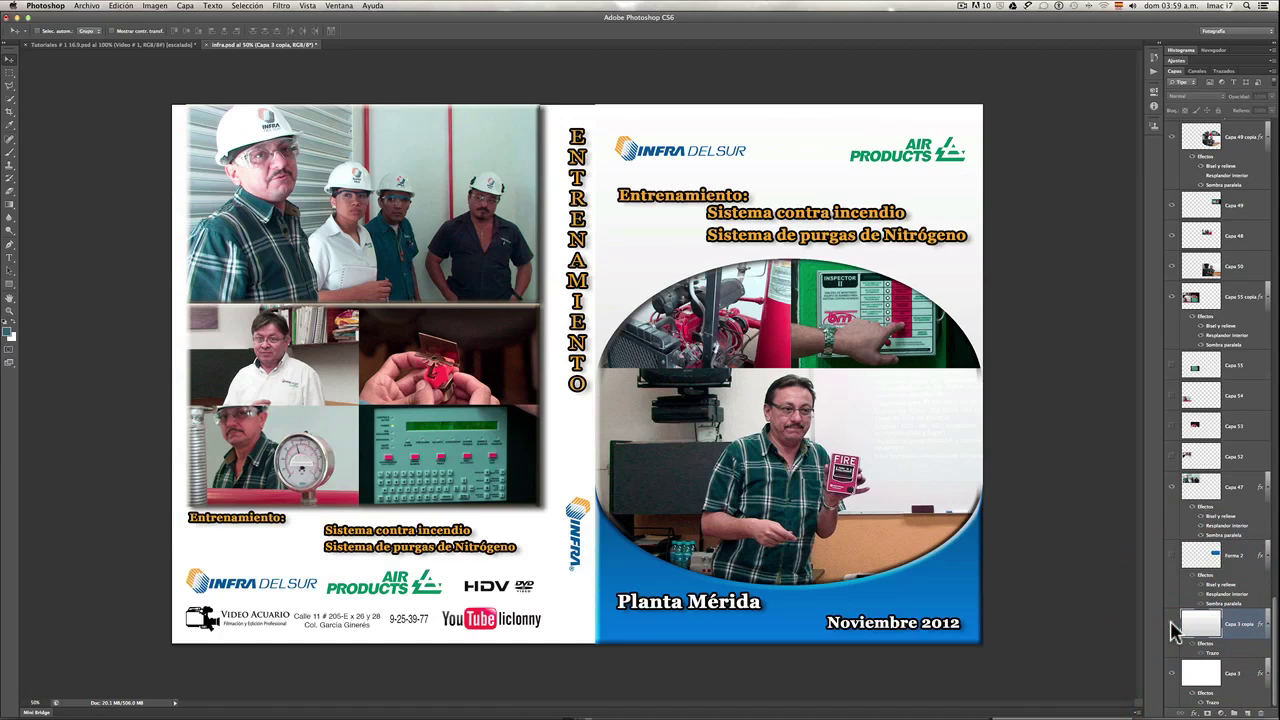
pyautogui.click(1173, 625)
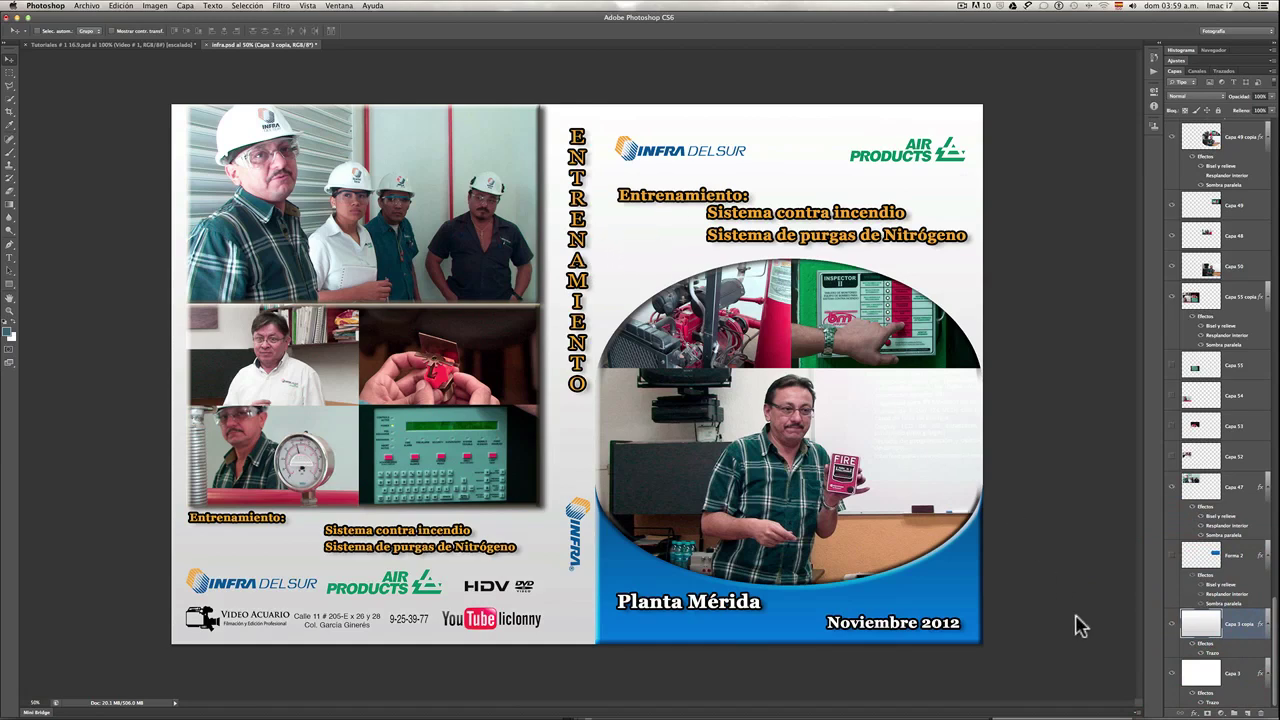
pyautogui.click(1171, 680)
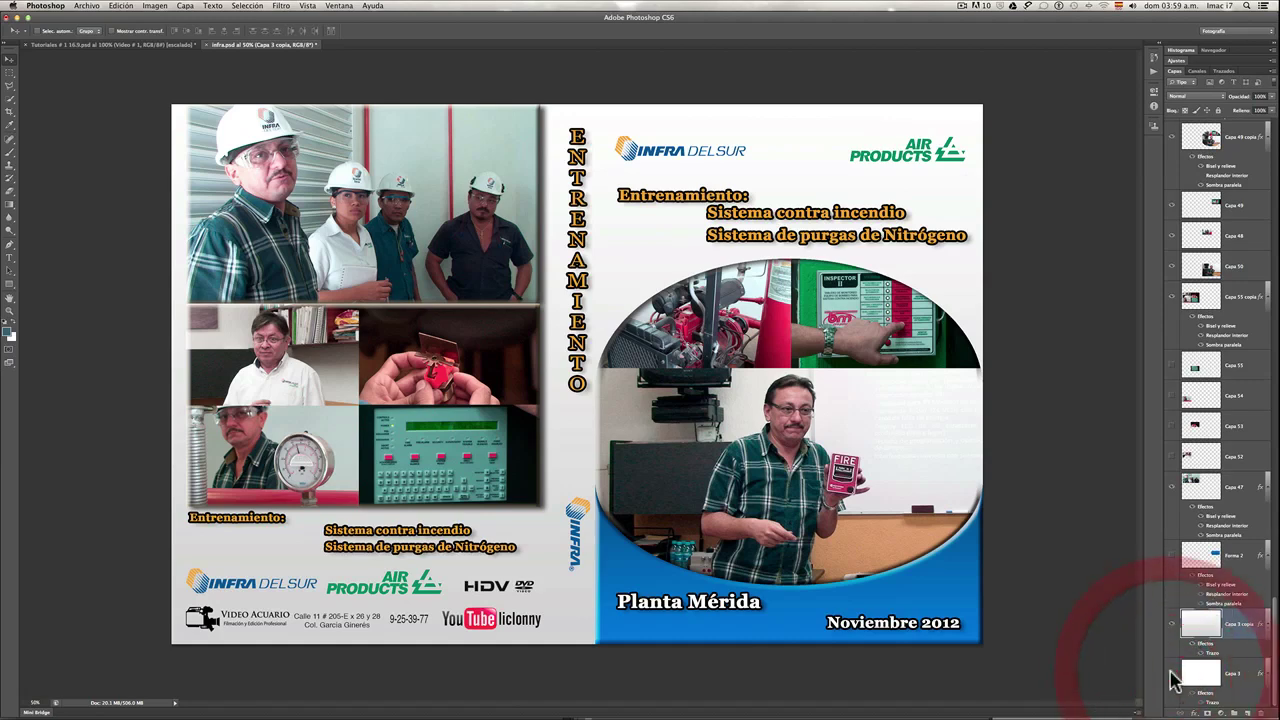
pyautogui.click(1172, 678)
pyautogui.scroll(1, 1197, 600)
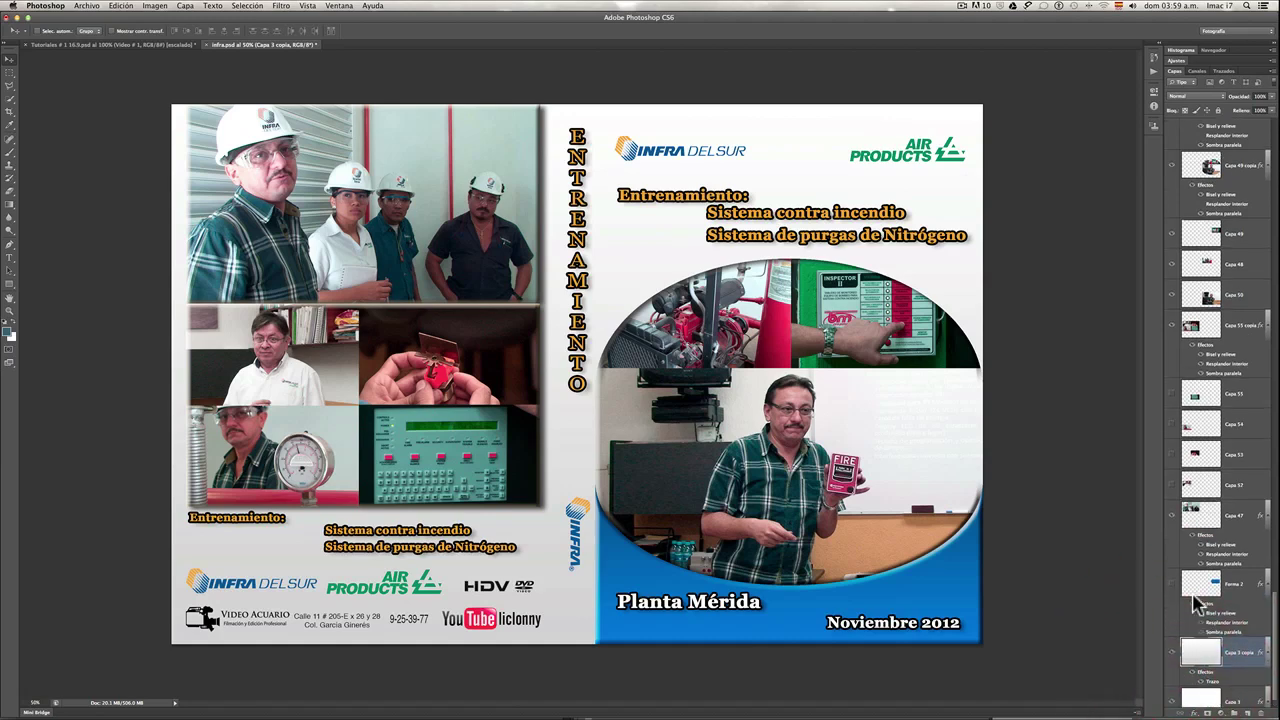
pyautogui.scroll(2, 1196, 470)
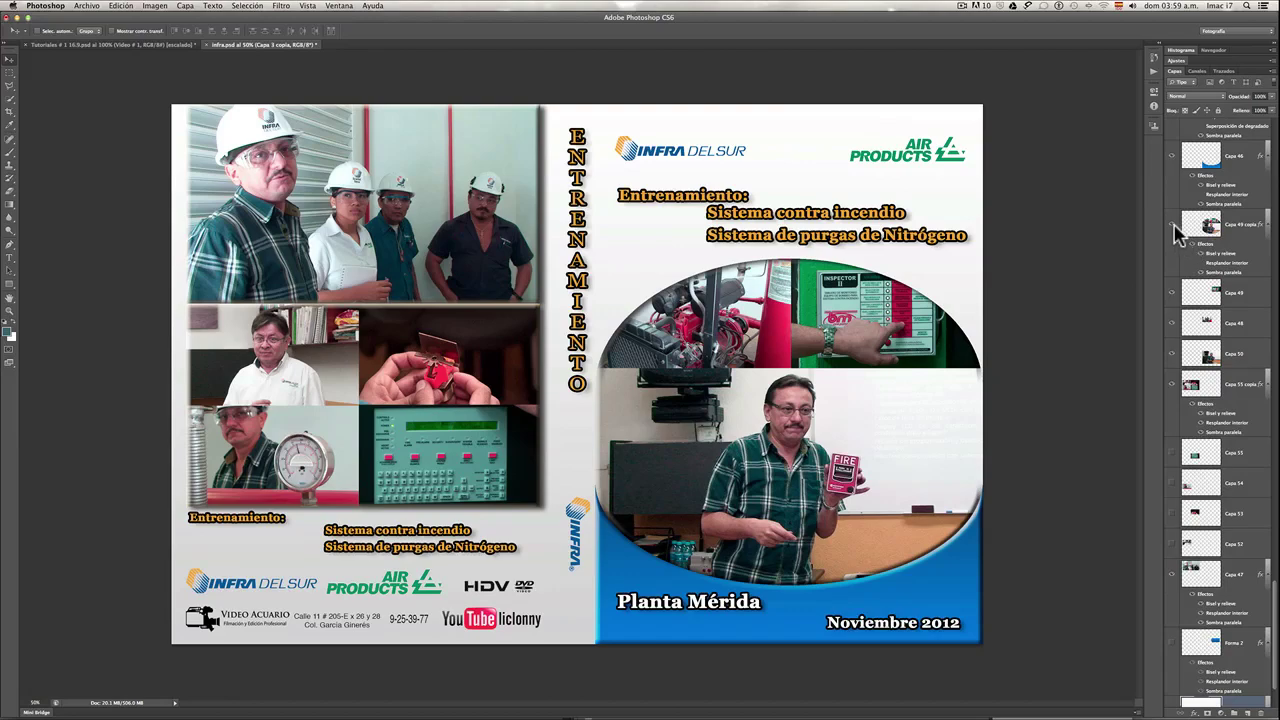
# Step: Toggle Capa 49 copia off and on twice, then make Capa 33 copia's green lightning overlay visible
pyautogui.click(1173, 225)
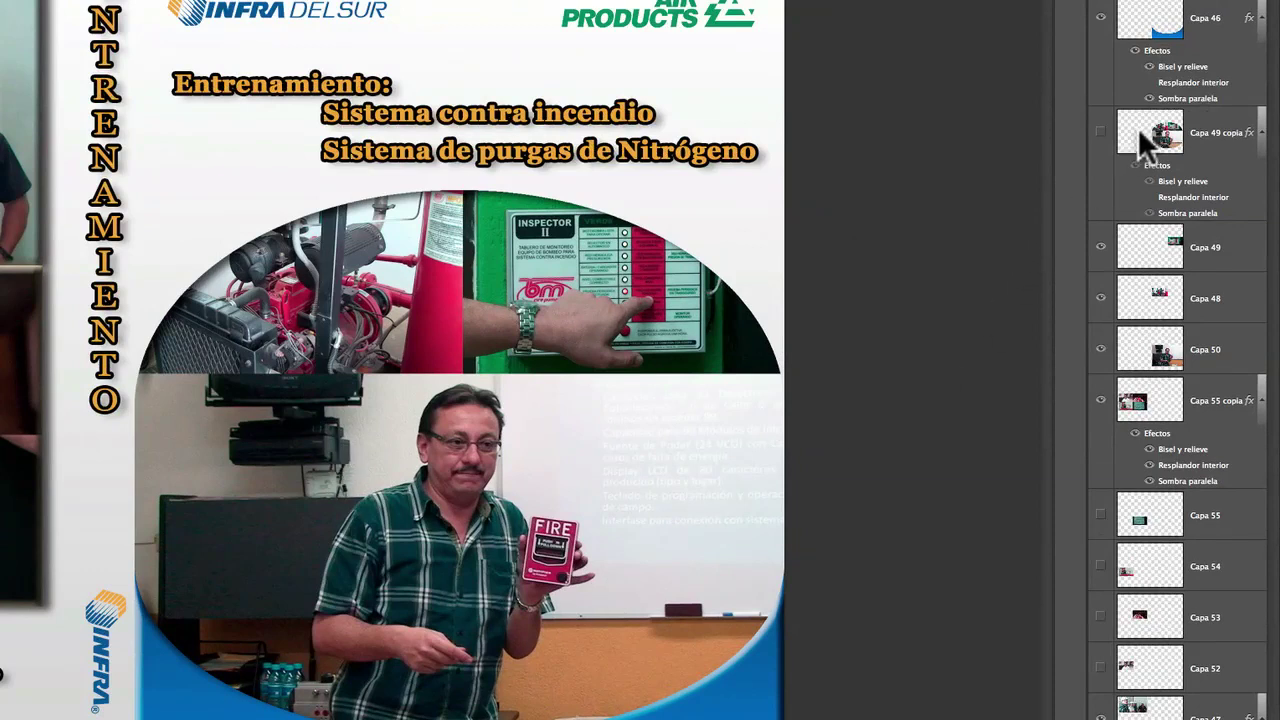
pyautogui.click(1097, 131)
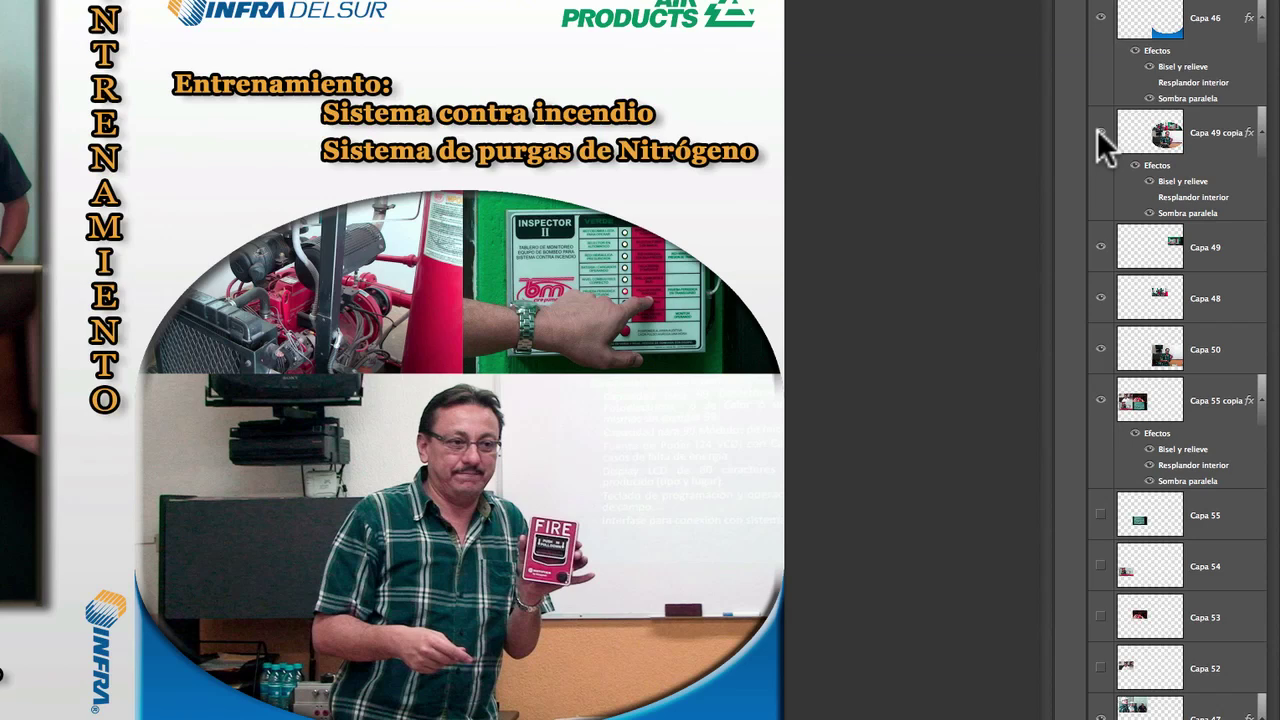
pyautogui.click(1099, 132)
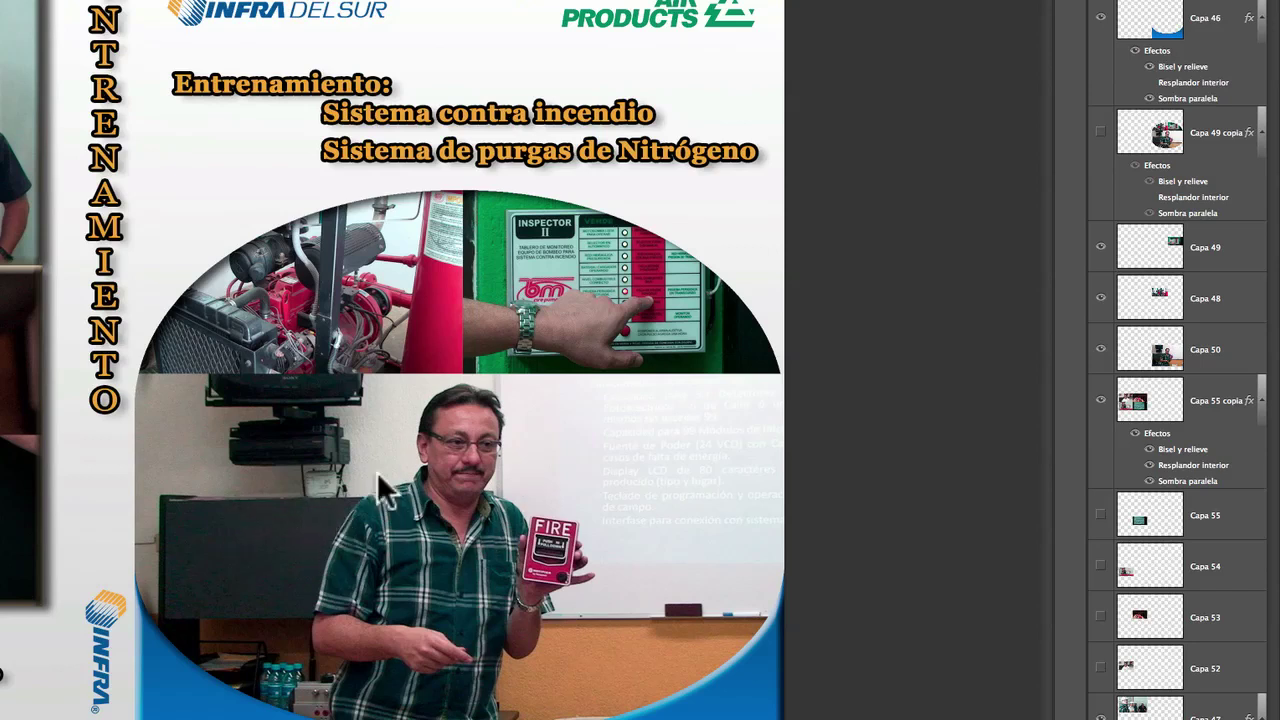
pyautogui.click(1101, 131)
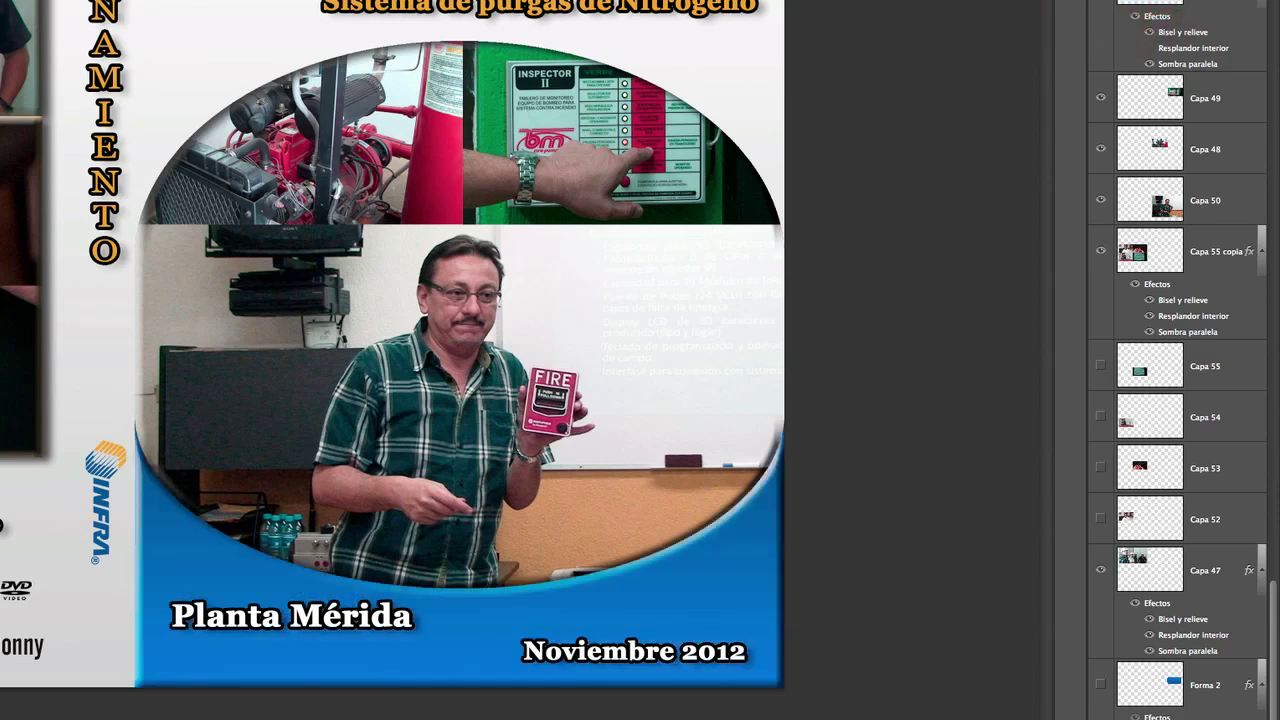
pyautogui.scroll(5, 1180, 380)
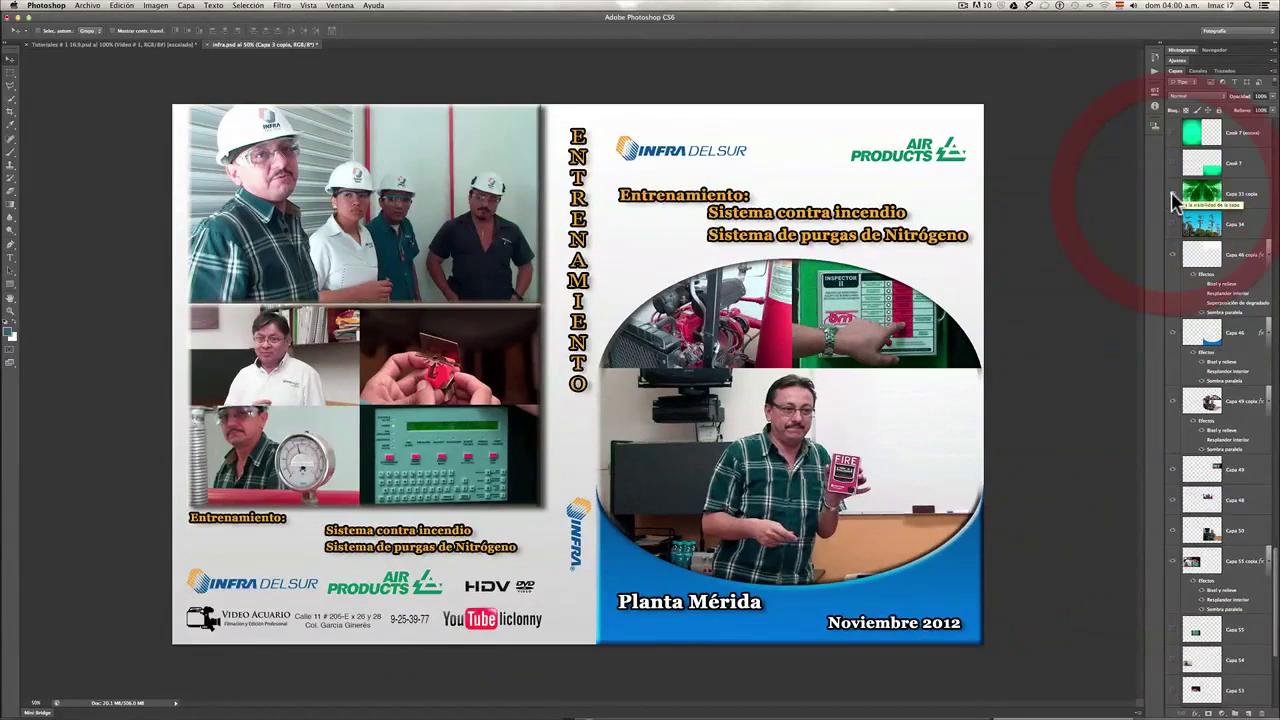
pyautogui.click(1173, 194)
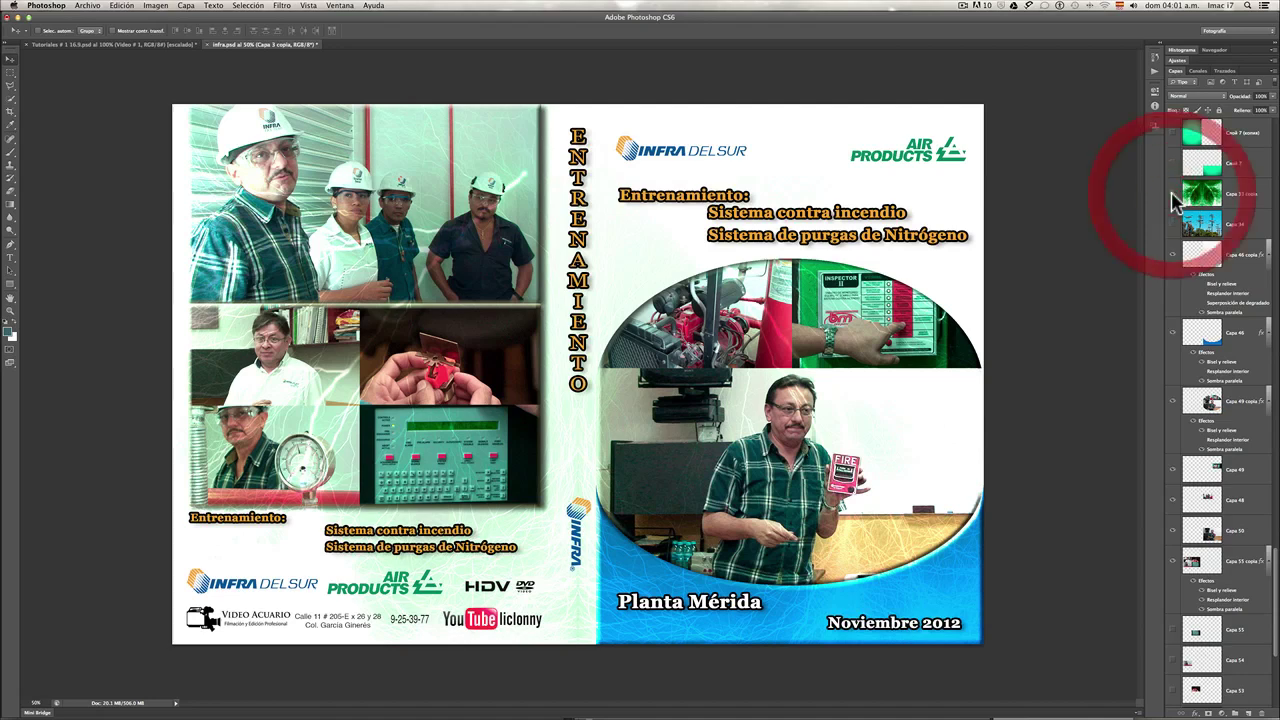
# Step: Hide the Capa 33 copia green lightning overlay and scroll up the Layers panel
pyautogui.click(1174, 196)
pyautogui.scroll(2, 1176, 200)
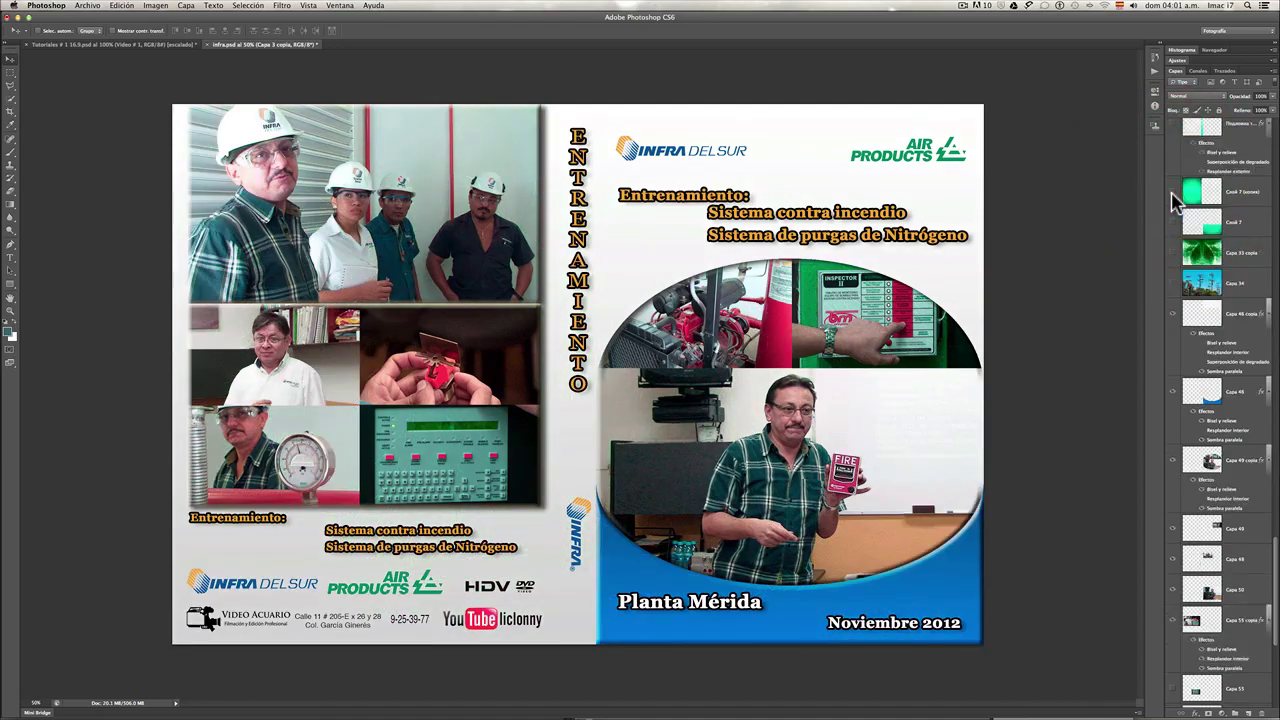
pyautogui.scroll(2, 1176, 200)
pyautogui.scroll(2, 1176, 200)
pyautogui.scroll(2, 1176, 200)
pyautogui.scroll(2, 1176, 200)
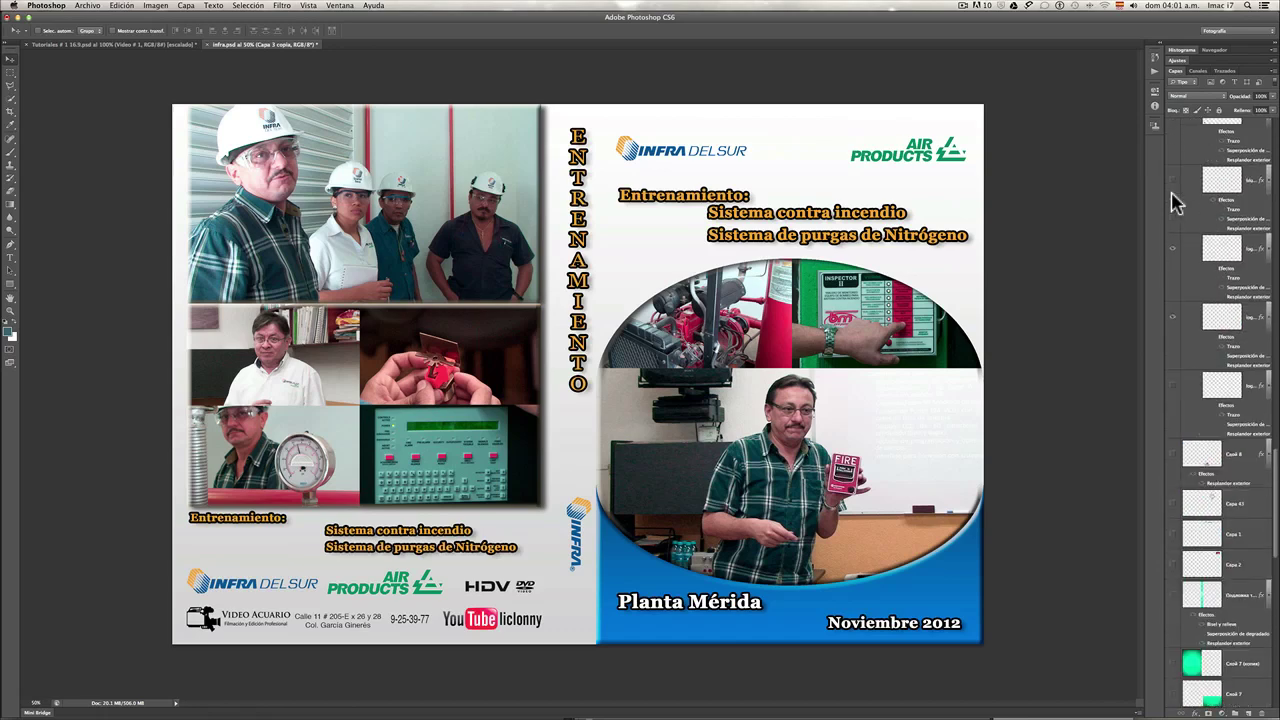
pyautogui.scroll(2, 1176, 200)
pyautogui.scroll(2, 1176, 200)
pyautogui.scroll(2, 1176, 200)
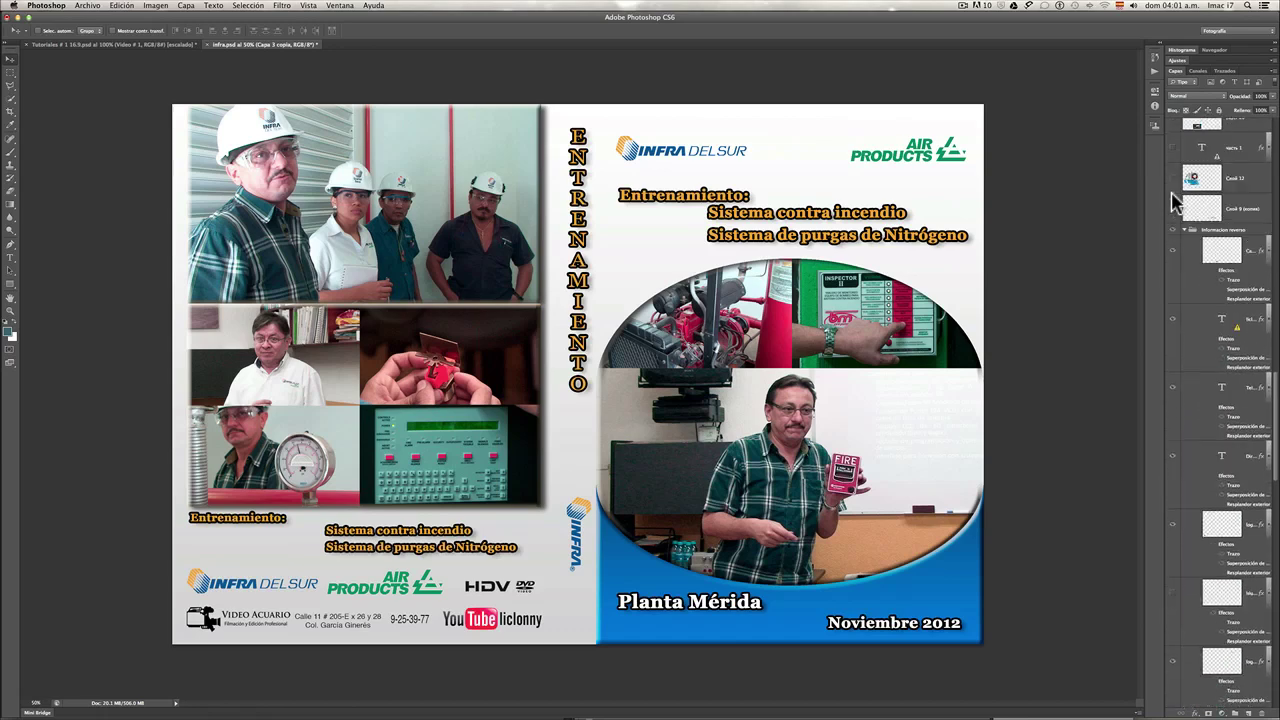
pyautogui.scroll(2, 1176, 200)
pyautogui.scroll(3, 1176, 200)
pyautogui.scroll(3, 1176, 200)
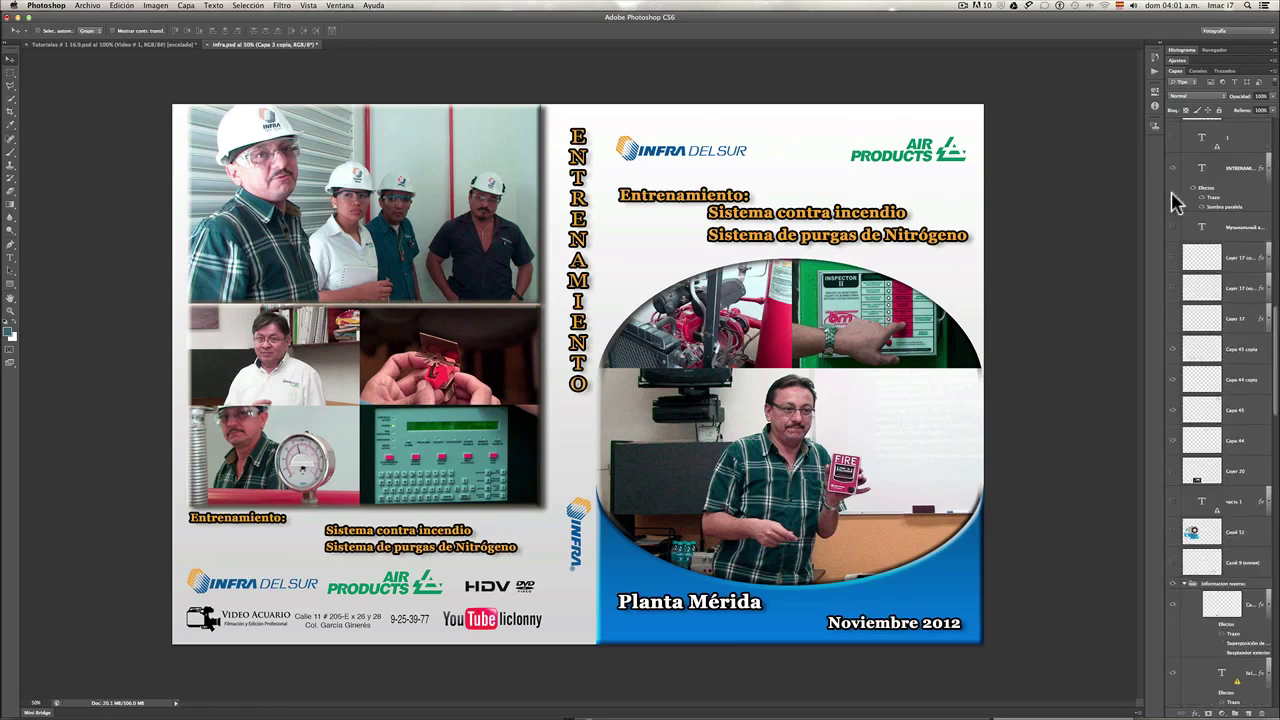
pyautogui.scroll(5, 1176, 200)
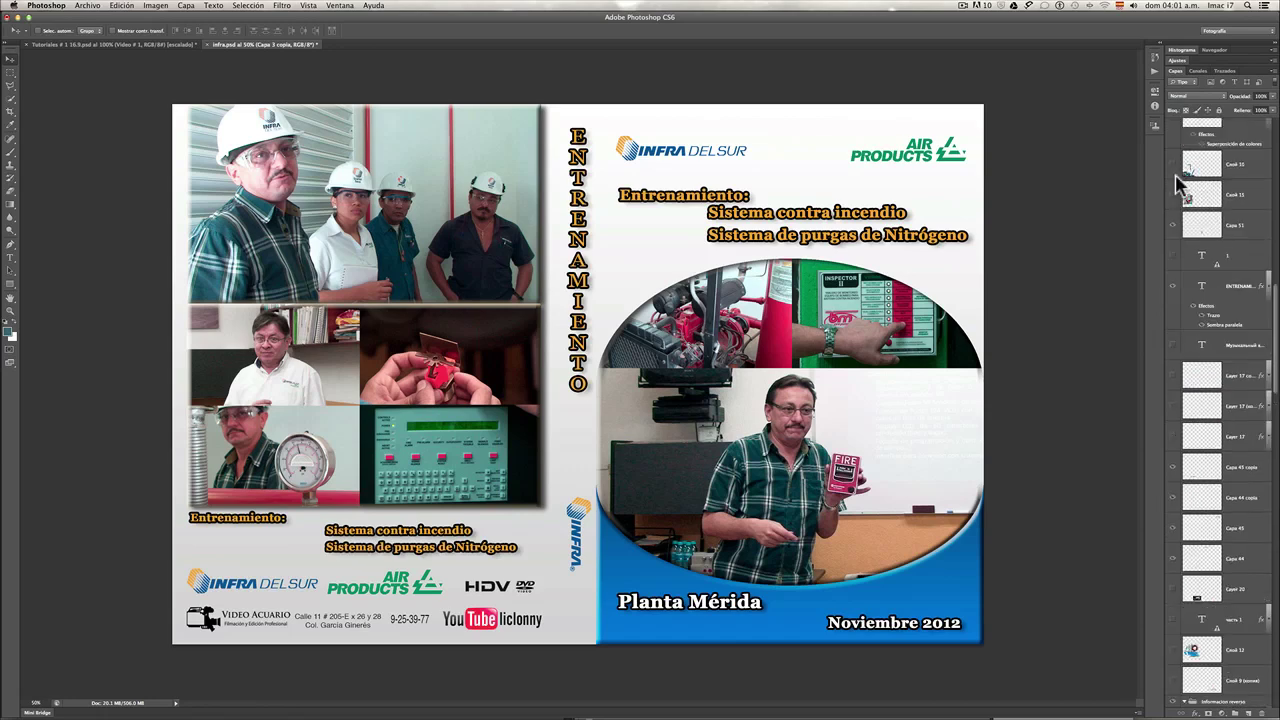
# Step: Briefly show the film-strip and frame graphics layer, then leave it hidden
pyautogui.click(1173, 165)
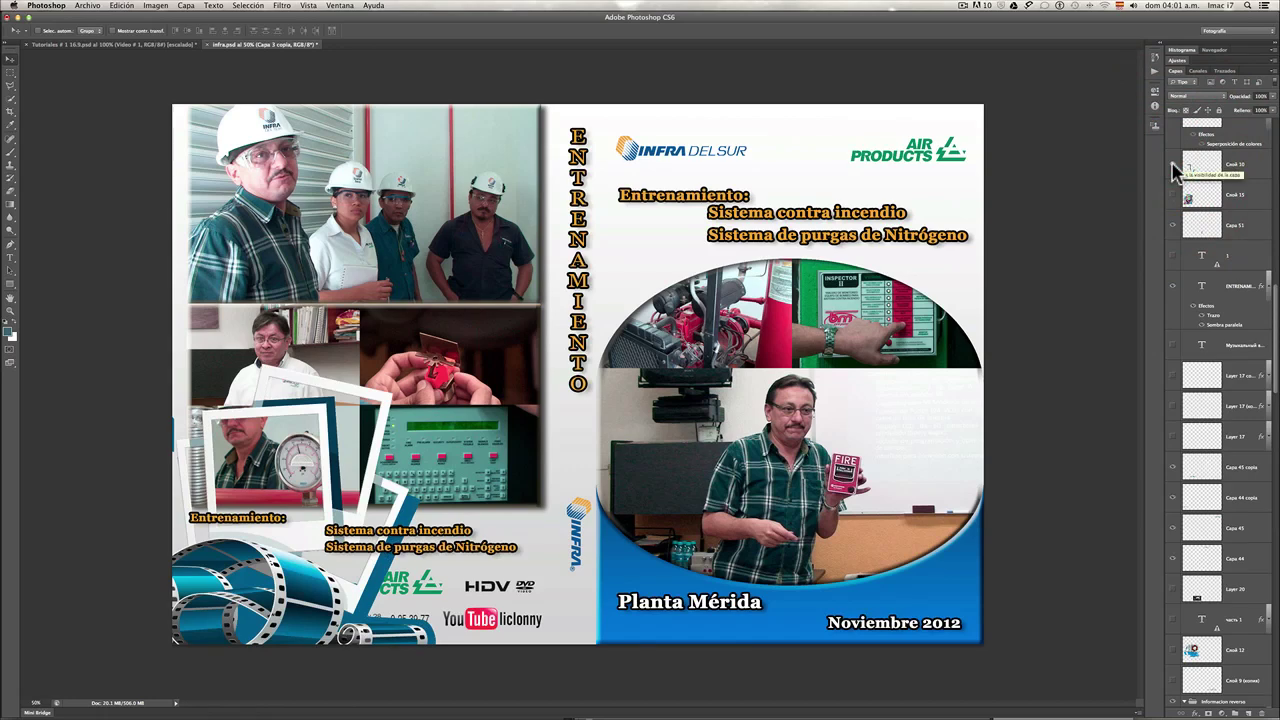
pyautogui.click(1173, 166)
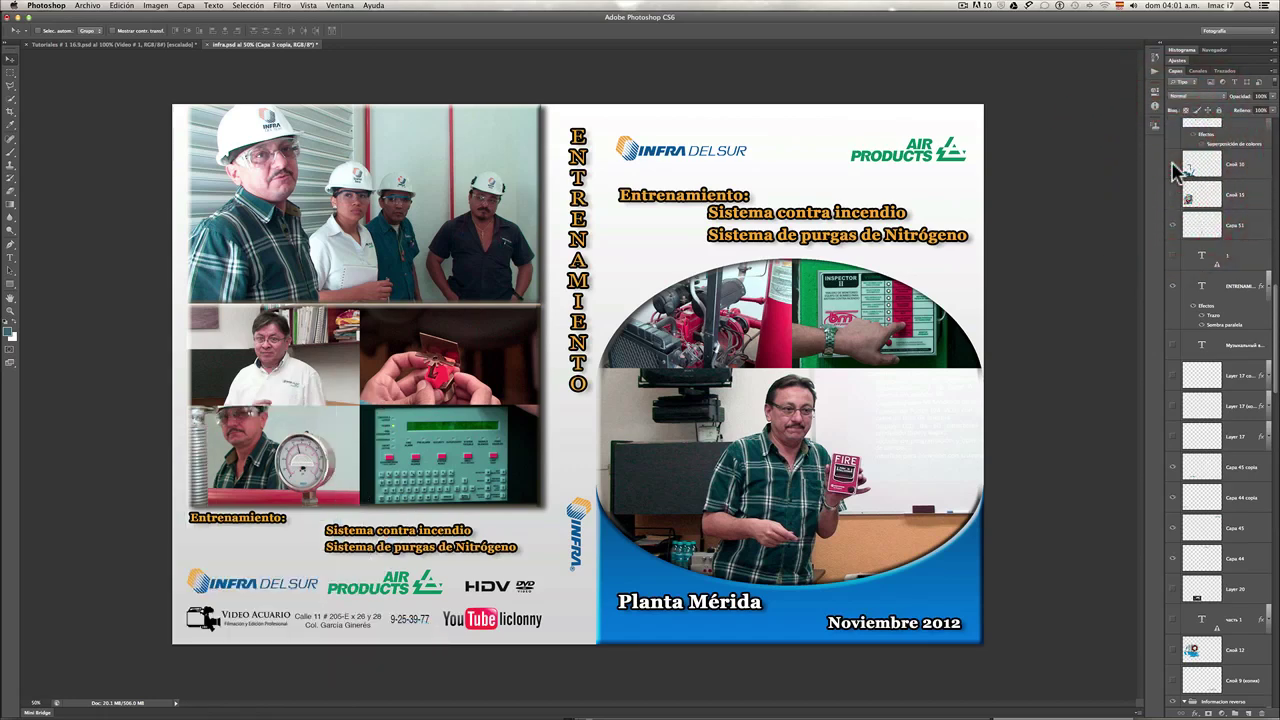
pyautogui.scroll(2, 1183, 180)
pyautogui.scroll(2, 1186, 184)
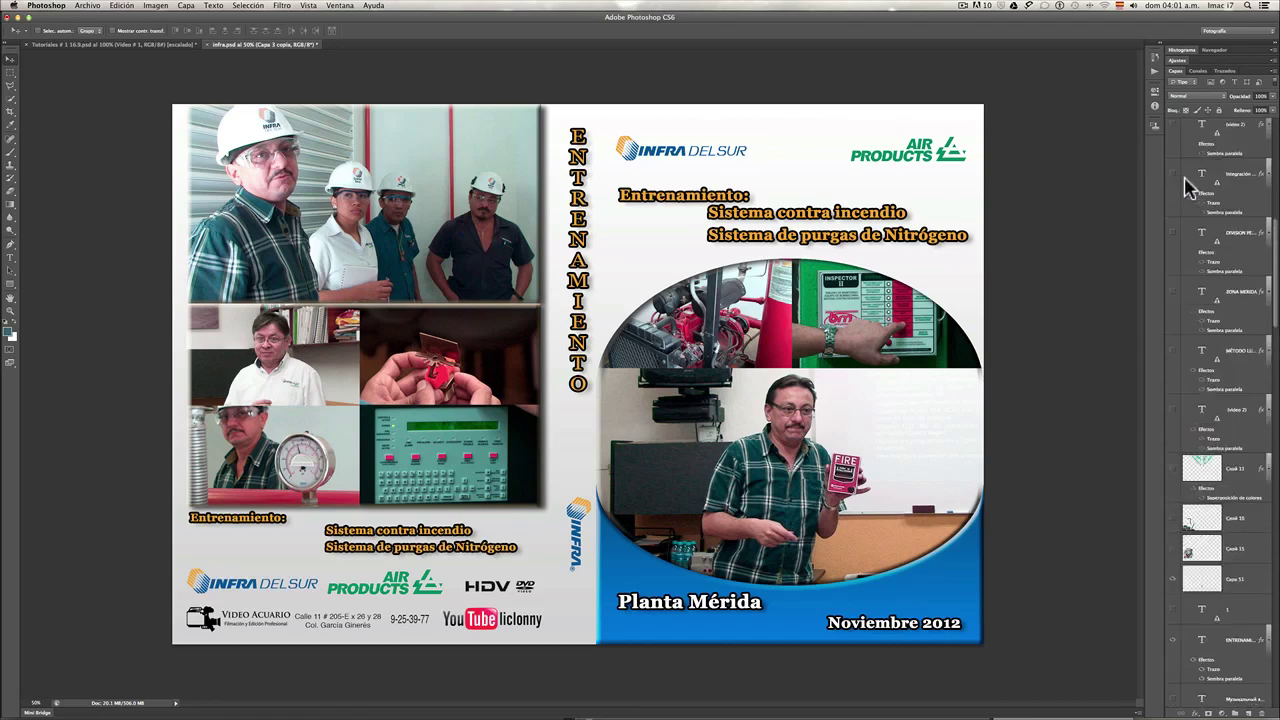
pyautogui.scroll(2, 1190, 188)
pyautogui.scroll(2, 1188, 188)
pyautogui.scroll(2, 1188, 188)
pyautogui.scroll(2, 1188, 188)
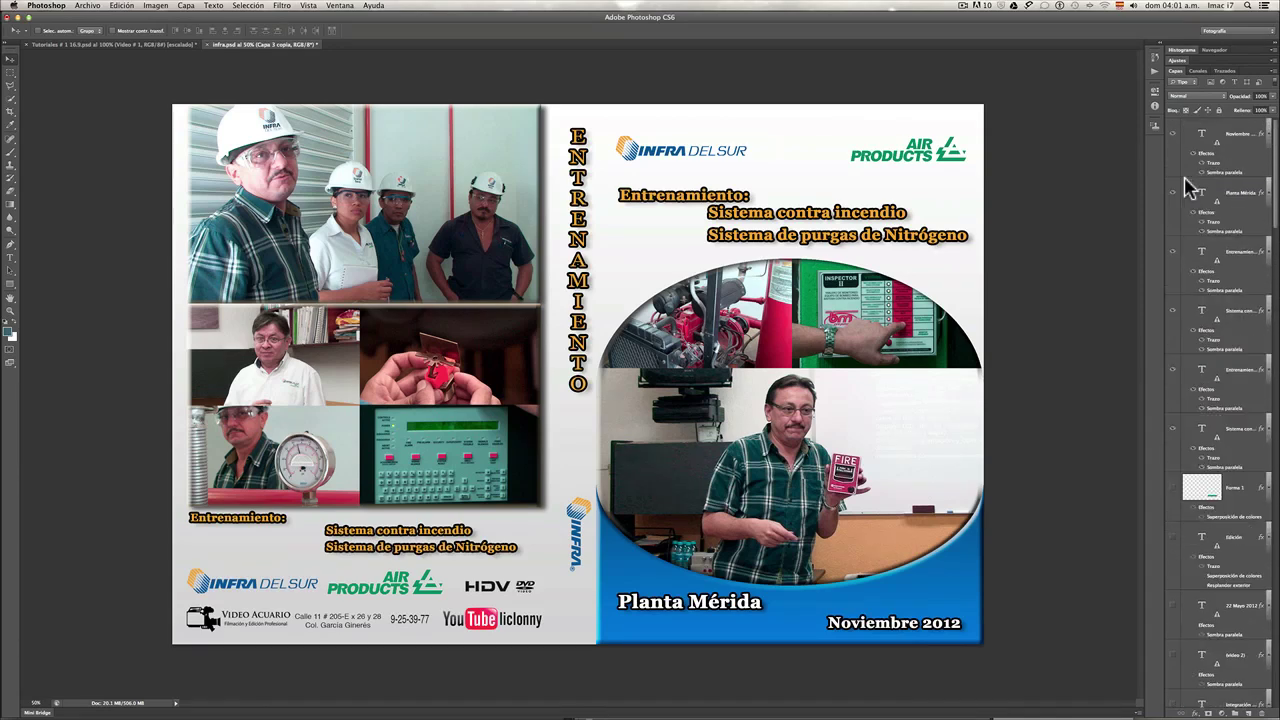
pyautogui.scroll(-4, 1188, 188)
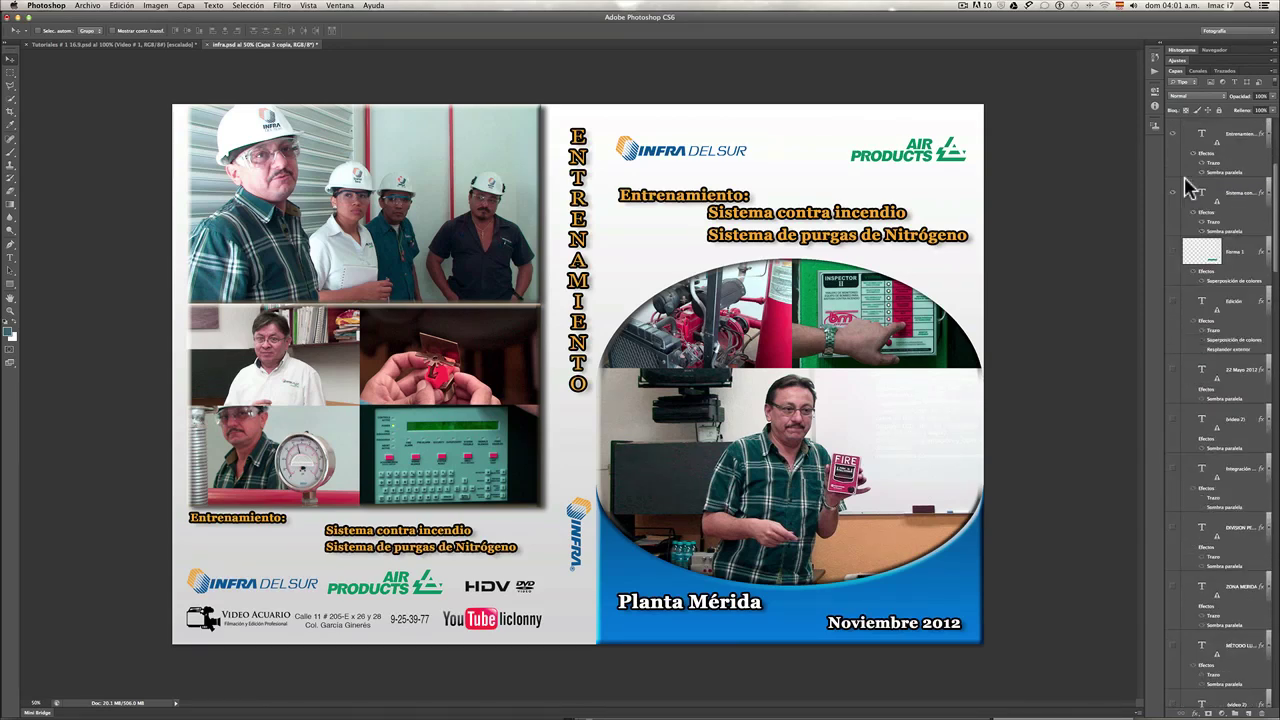
pyautogui.scroll(-2, 1188, 188)
pyautogui.scroll(-2, 1188, 188)
pyautogui.scroll(-2, 1188, 188)
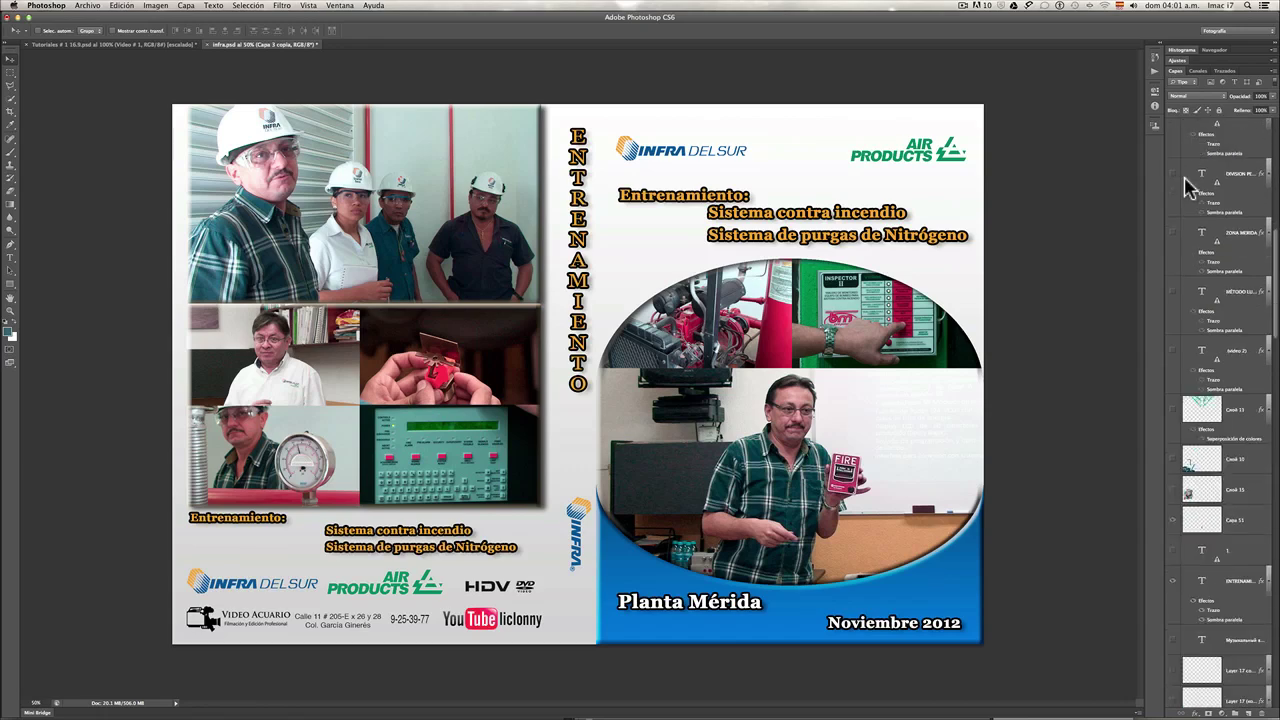
pyautogui.scroll(-4, 1188, 188)
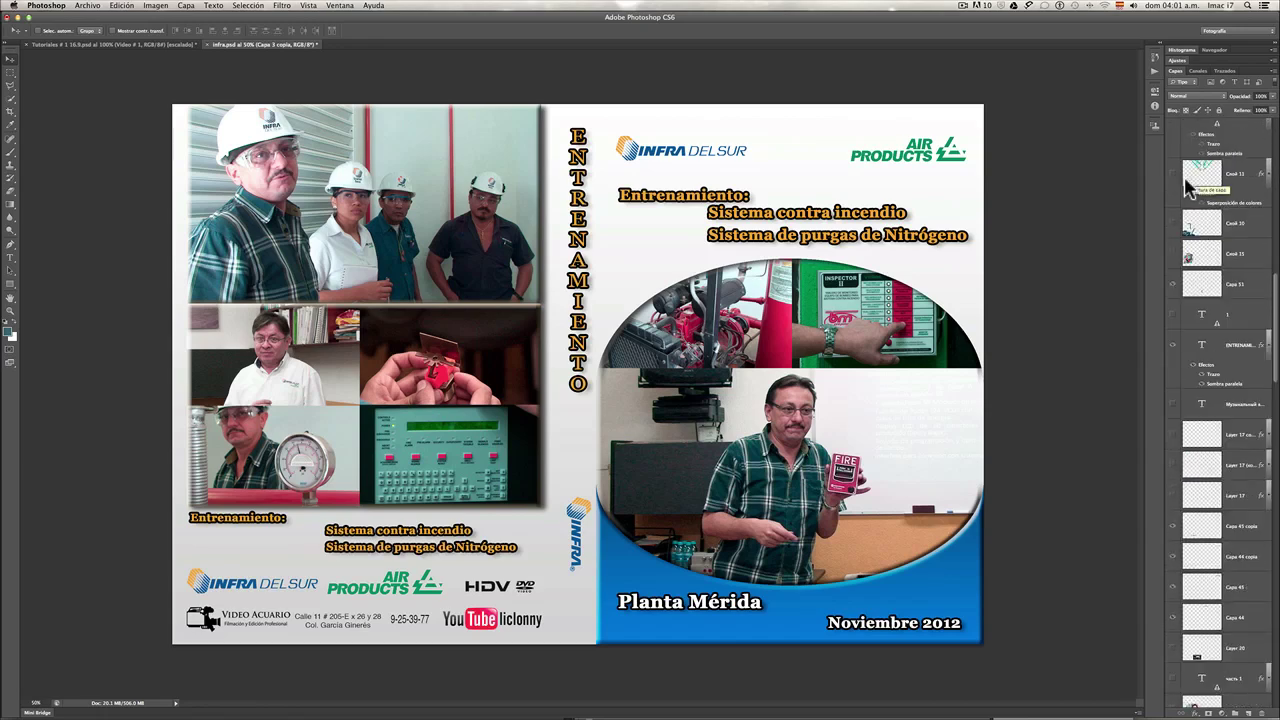